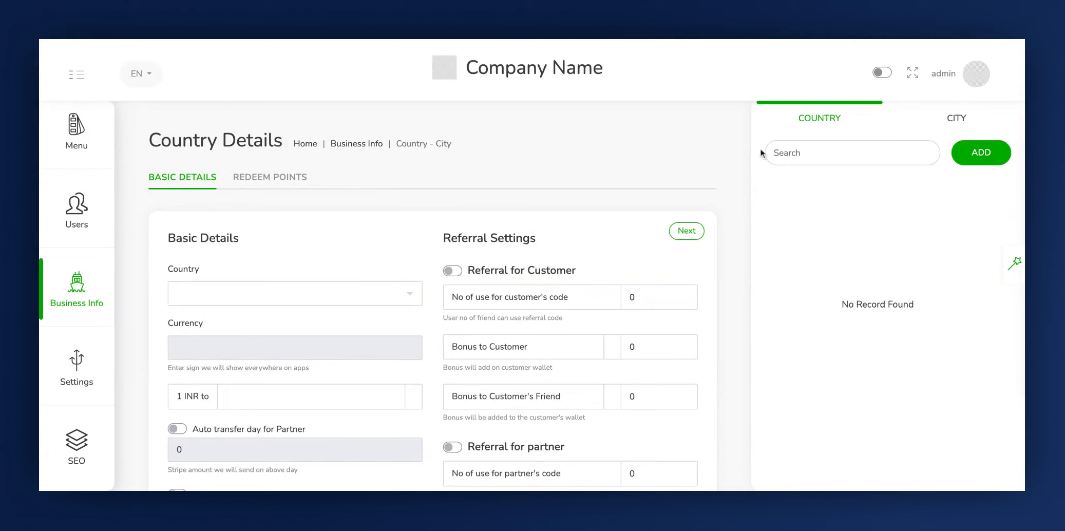
- Start a new country entry and select United States of America as its country
{"action": "left_click", "coordinate": [827, 123]}
{"action": "left_click", "coordinate": [955, 122]}
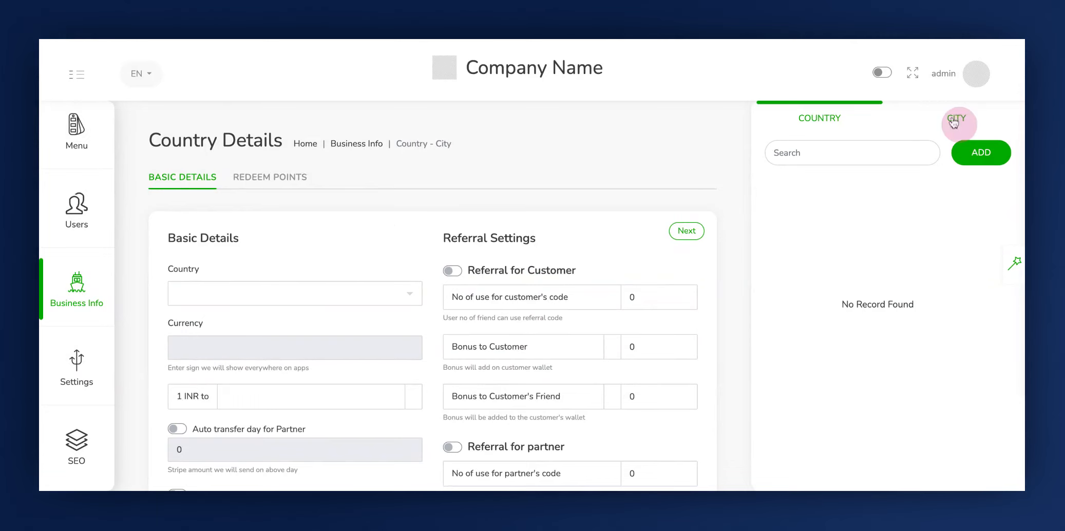
{"action": "left_click", "coordinate": [828, 121]}
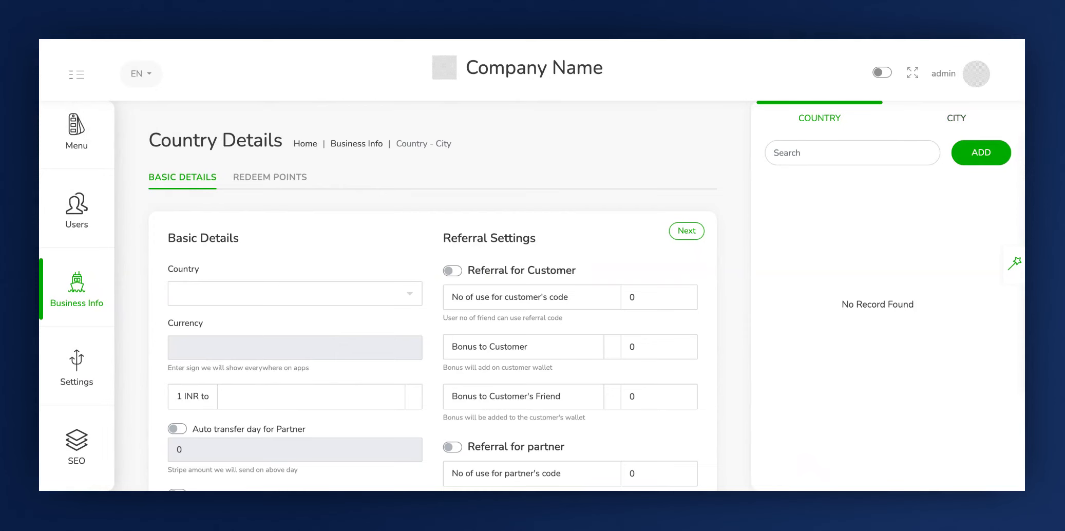
{"action": "left_click", "coordinate": [963, 148]}
{"action": "left_click", "coordinate": [190, 231]}
{"action": "scroll", "coordinate": [262, 286], "scroll_direction": "down", "scroll_amount": 1}
{"action": "left_click", "coordinate": [263, 255]}
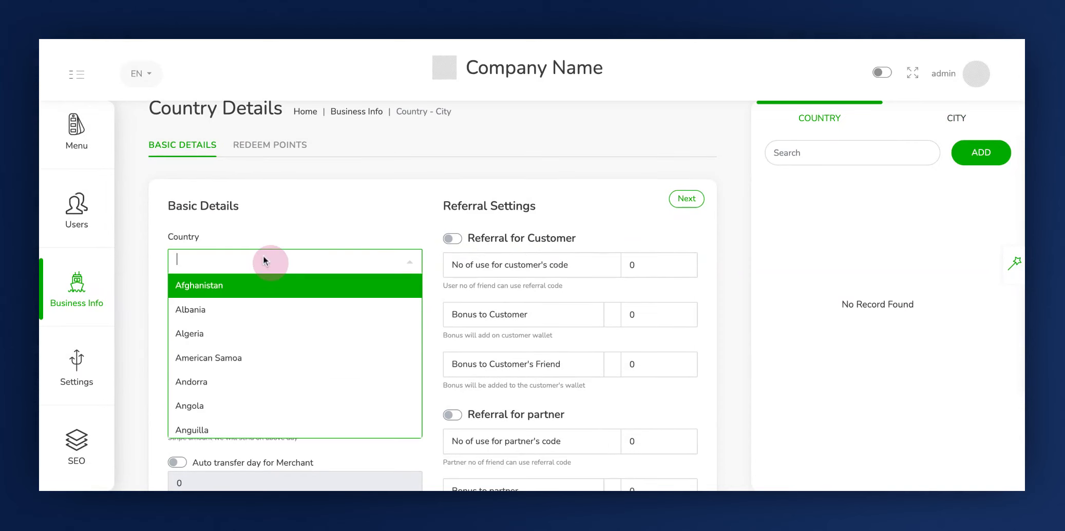
{"action": "type", "text": "united"}
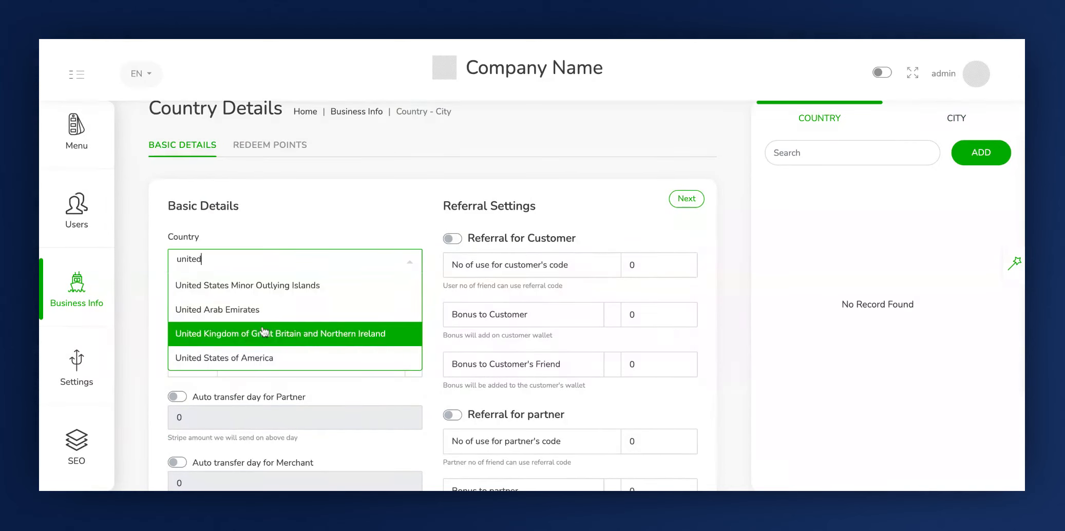
{"action": "left_click", "coordinate": [261, 357]}
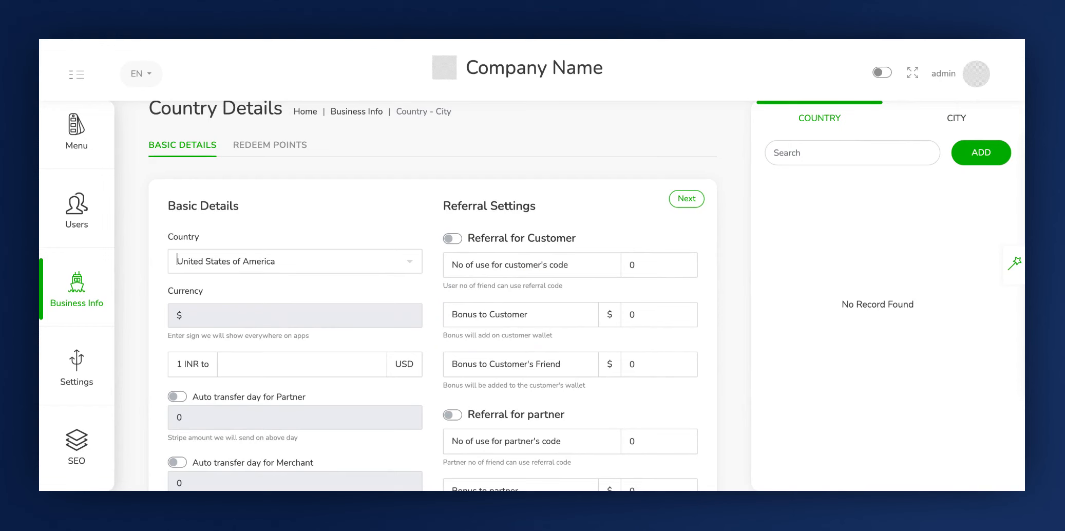
- Set the exchange rate so that 1 INR equals 100 USD
{"action": "left_click", "coordinate": [188, 362]}
{"action": "left_click", "coordinate": [239, 371]}
{"action": "type", "text": "100"}
{"action": "left_click", "coordinate": [166, 415]}
{"action": "scroll", "coordinate": [432, 276], "scroll_direction": "down", "scroll_amount": 1}
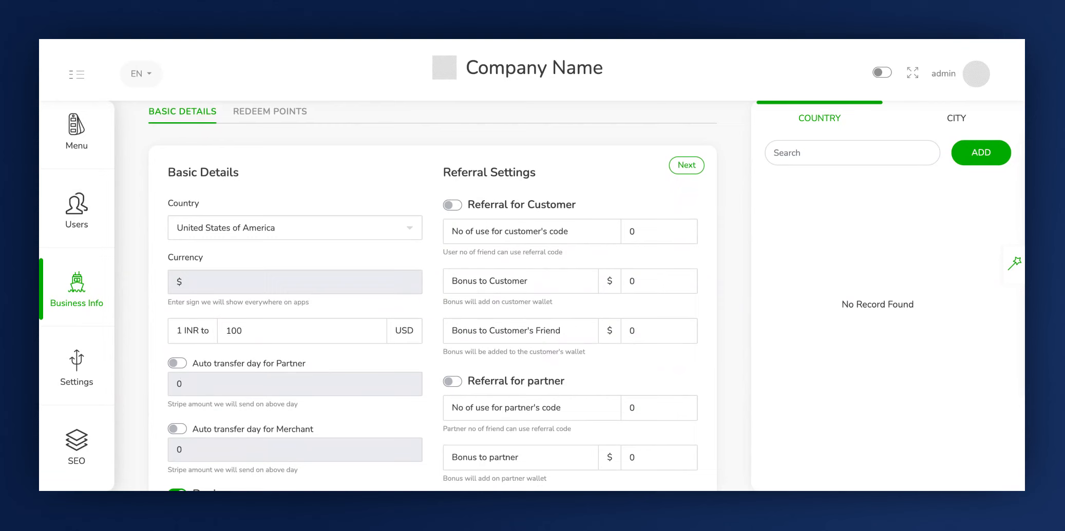
- Enable auto transfer for partners and set its transfer day to 1
{"action": "left_click", "coordinate": [177, 363]}
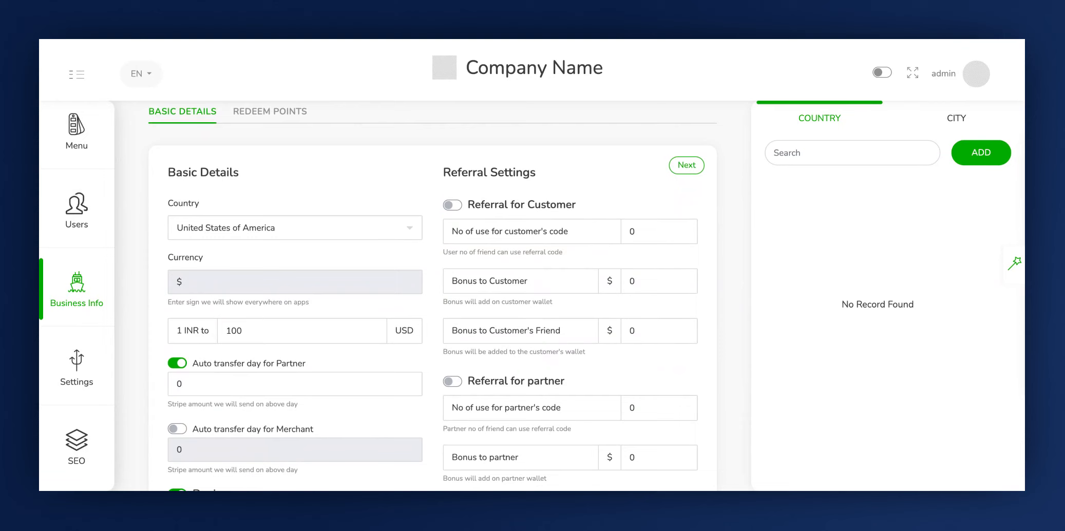
{"action": "left_click", "coordinate": [189, 381]}
{"action": "key", "text": "BackSpace"}
{"action": "type", "text": "1"}
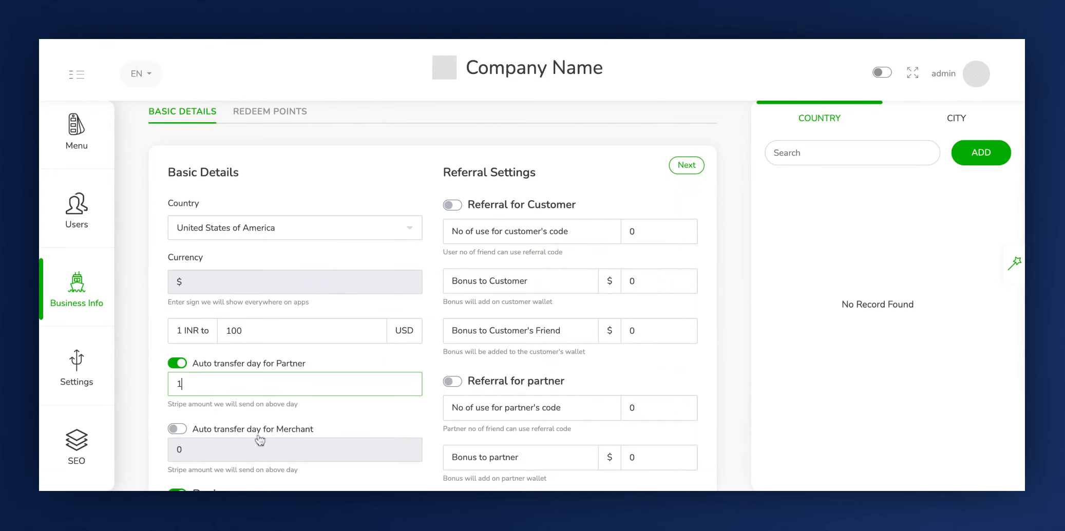
- Enable auto transfer for merchants and set its transfer day to 1
{"action": "scroll", "coordinate": [200, 426], "scroll_direction": "down", "scroll_amount": 1}
{"action": "left_click", "coordinate": [158, 415]}
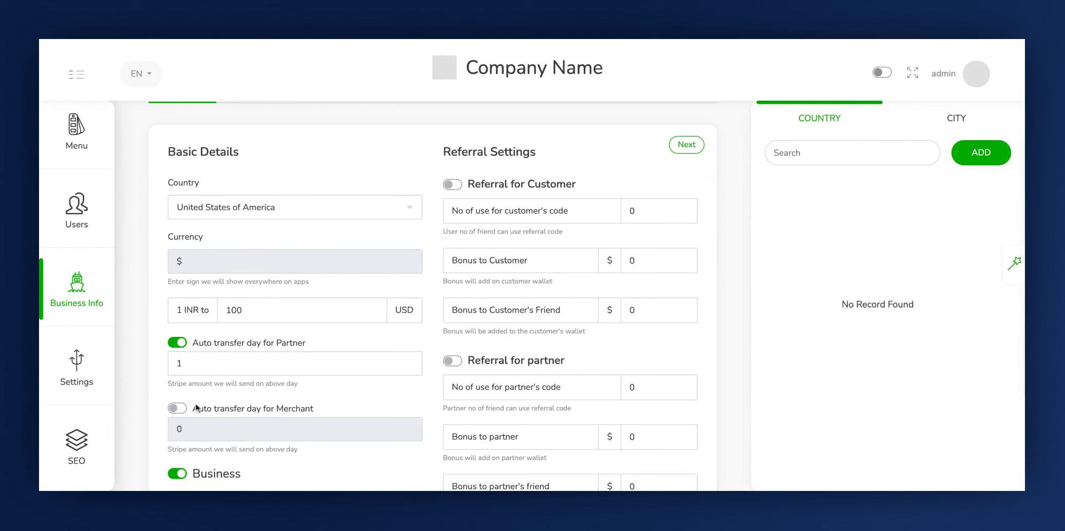
{"action": "left_click", "coordinate": [179, 408]}
{"action": "left_click", "coordinate": [199, 429]}
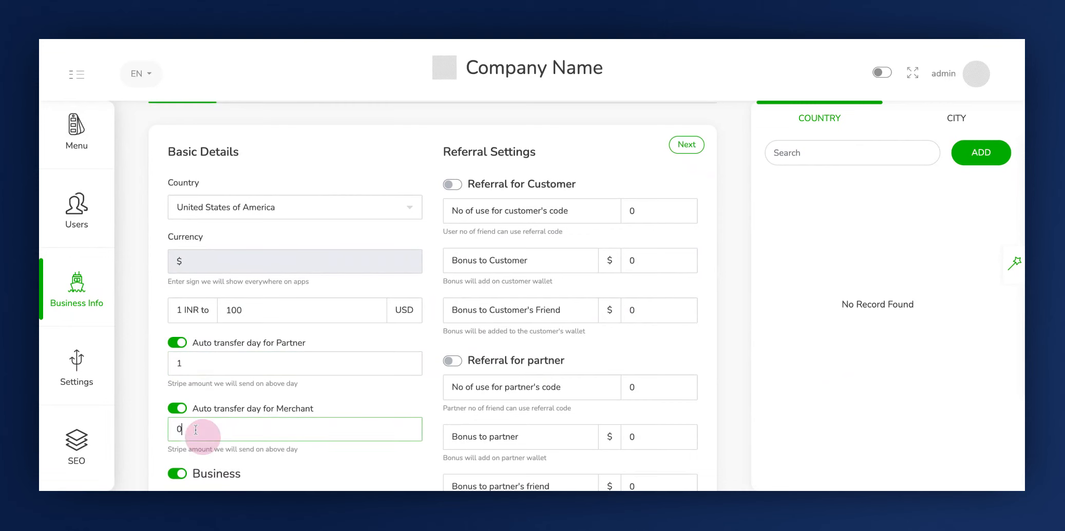
{"action": "key", "text": "BackSpace"}
{"action": "type", "text": "1"}
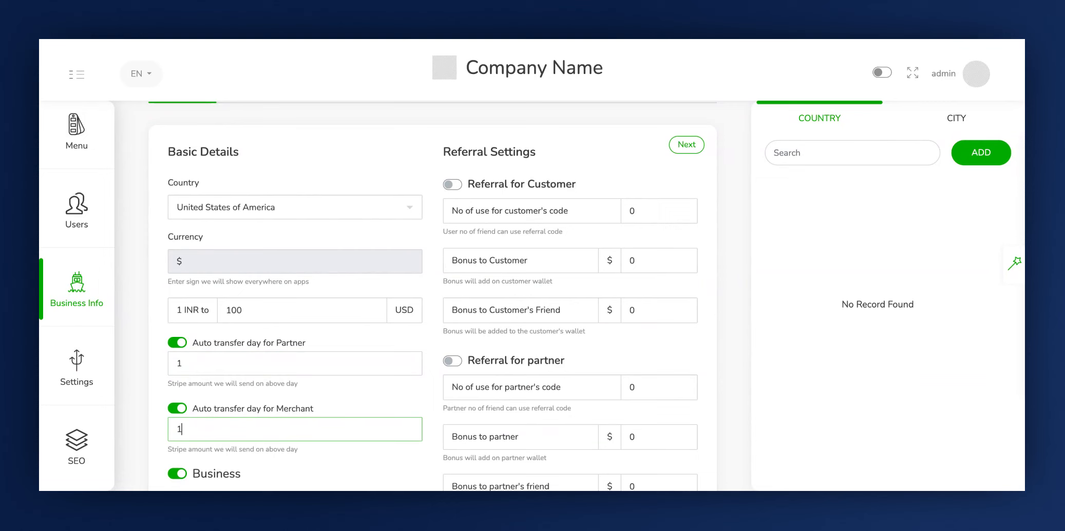
- Turn on the Distance Unit In Mile and Show Ads options
{"action": "scroll", "coordinate": [237, 418], "scroll_direction": "down", "scroll_amount": 1}
{"action": "left_click", "coordinate": [252, 411]}
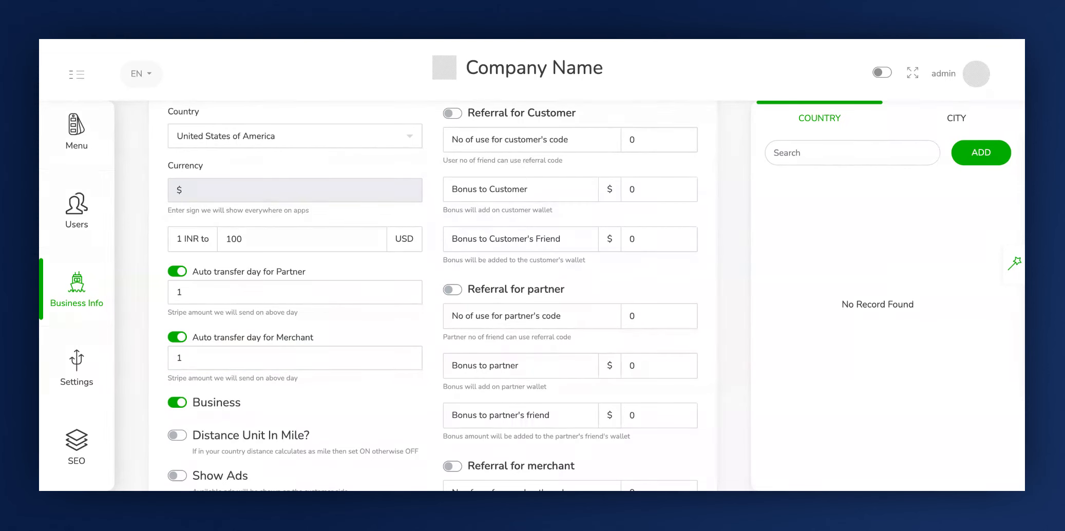
{"action": "scroll", "coordinate": [596, 295], "scroll_direction": "down", "scroll_amount": 1}
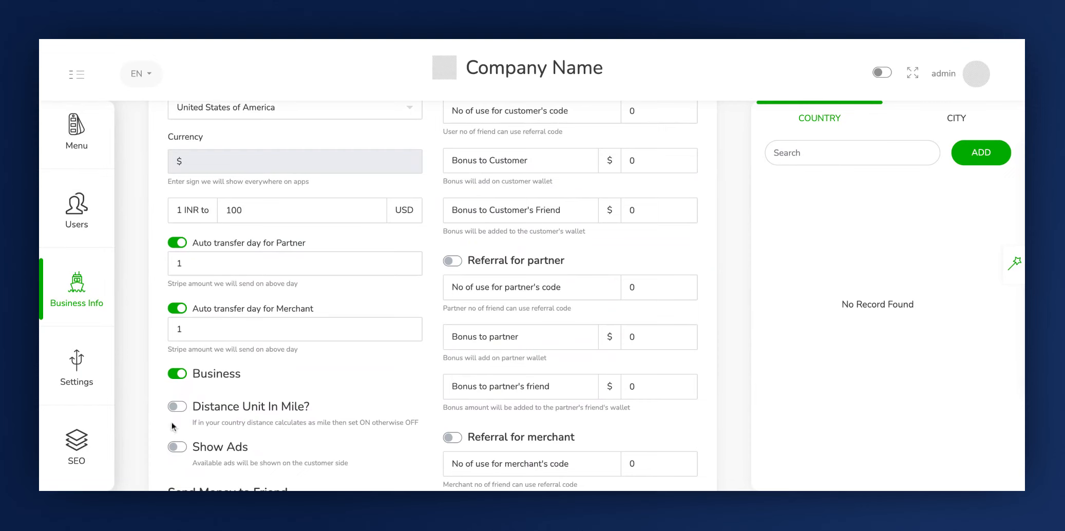
{"action": "left_click", "coordinate": [217, 417]}
{"action": "left_click", "coordinate": [178, 407]}
{"action": "scroll", "coordinate": [268, 425], "scroll_direction": "down", "scroll_amount": 1}
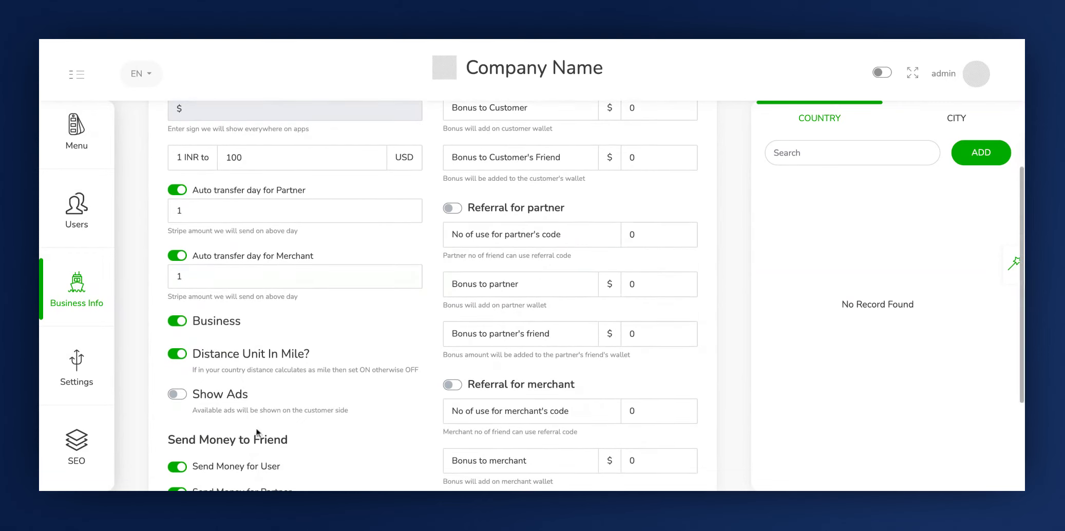
{"action": "left_click", "coordinate": [190, 414]}
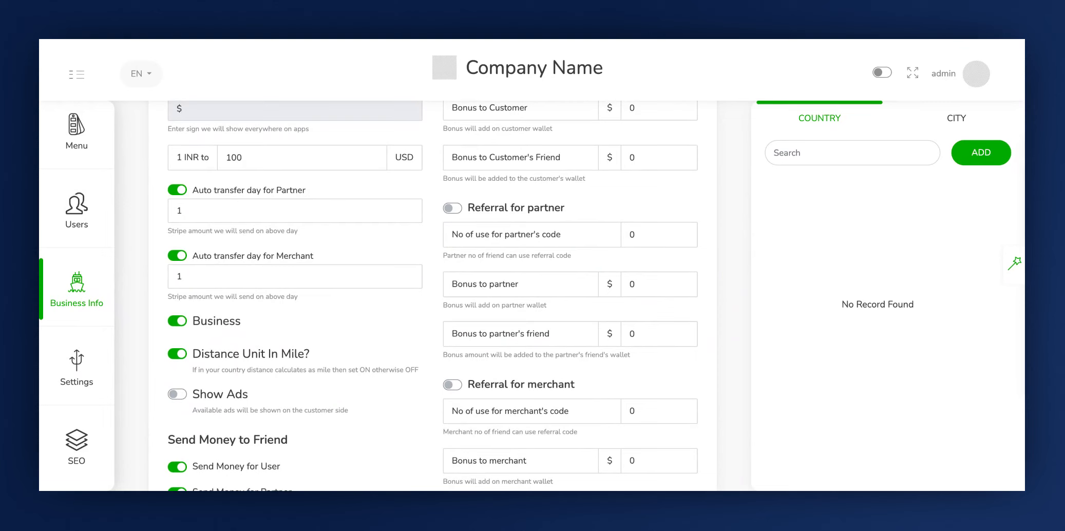
{"action": "left_click", "coordinate": [178, 394]}
- Toggle the Send Money for User and Send Money for Partner options off and back on
{"action": "scroll", "coordinate": [167, 410], "scroll_direction": "down", "scroll_amount": 1}
{"action": "left_click", "coordinate": [167, 410]}
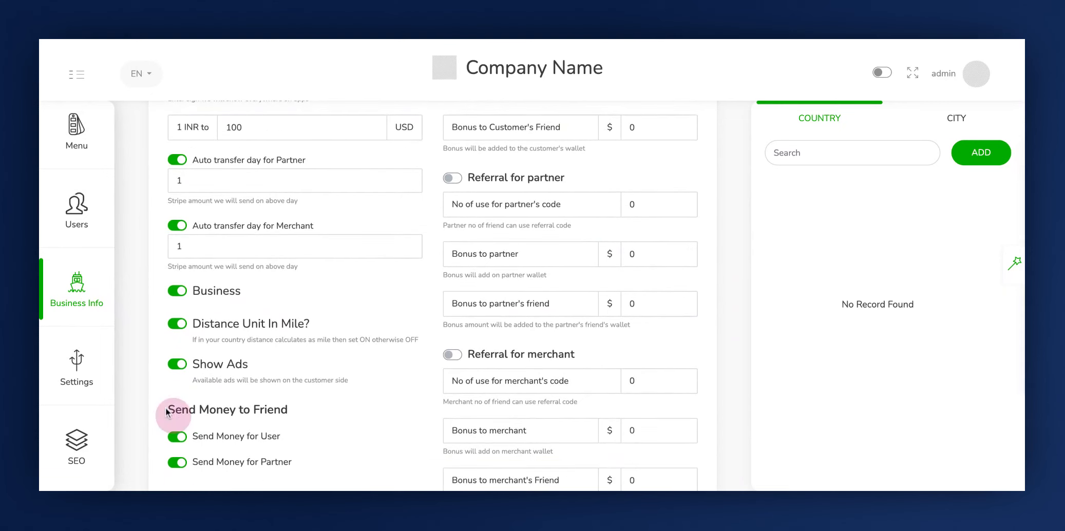
{"action": "left_click", "coordinate": [215, 440]}
{"action": "left_click", "coordinate": [226, 462]}
{"action": "left_click", "coordinate": [178, 436]}
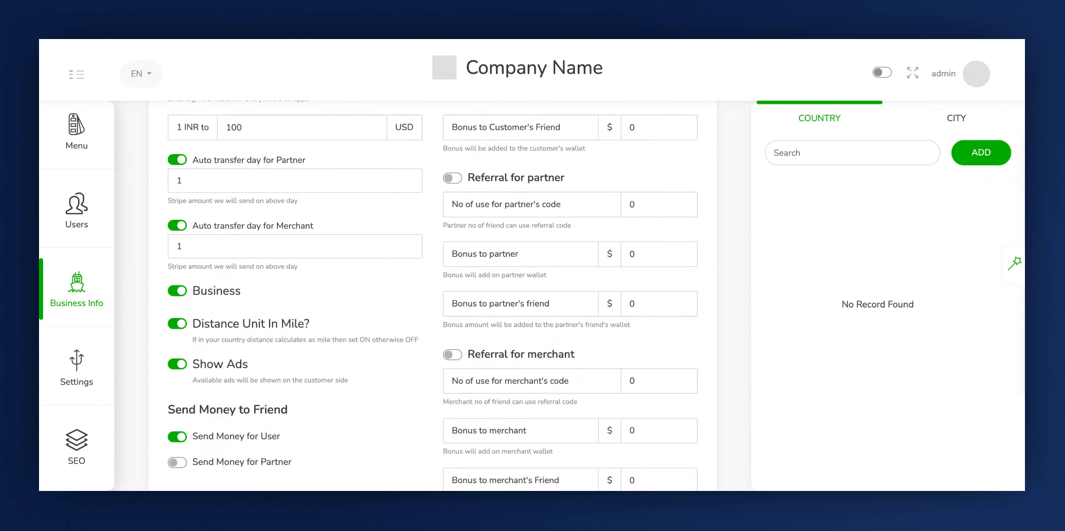
{"action": "scroll", "coordinate": [200, 478], "scroll_direction": "down", "scroll_amount": 1}
{"action": "left_click", "coordinate": [233, 443]}
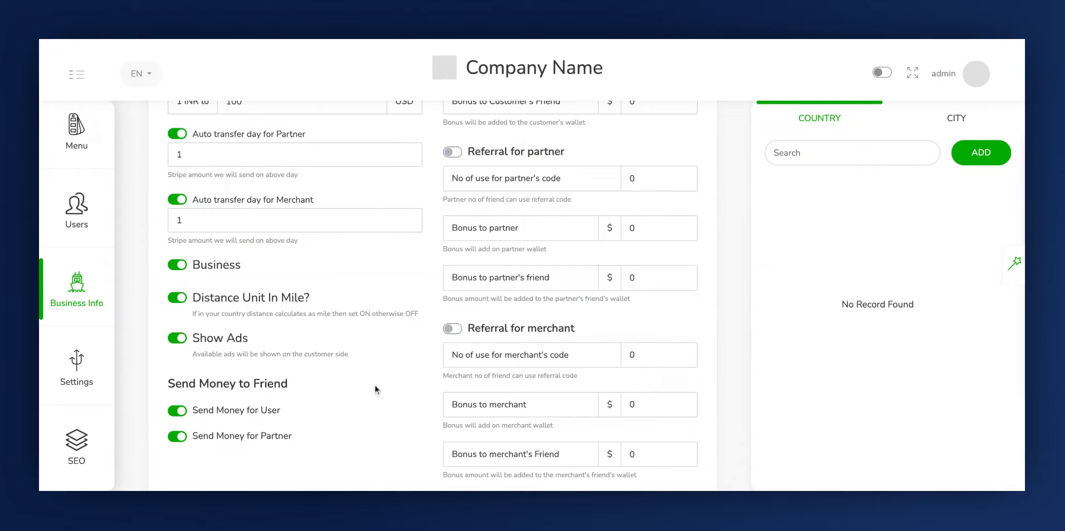
- Enable the referral programs for customers, partners and merchants
{"action": "scroll", "coordinate": [407, 392], "scroll_direction": "up", "scroll_amount": 3}
{"action": "left_click", "coordinate": [449, 237]}
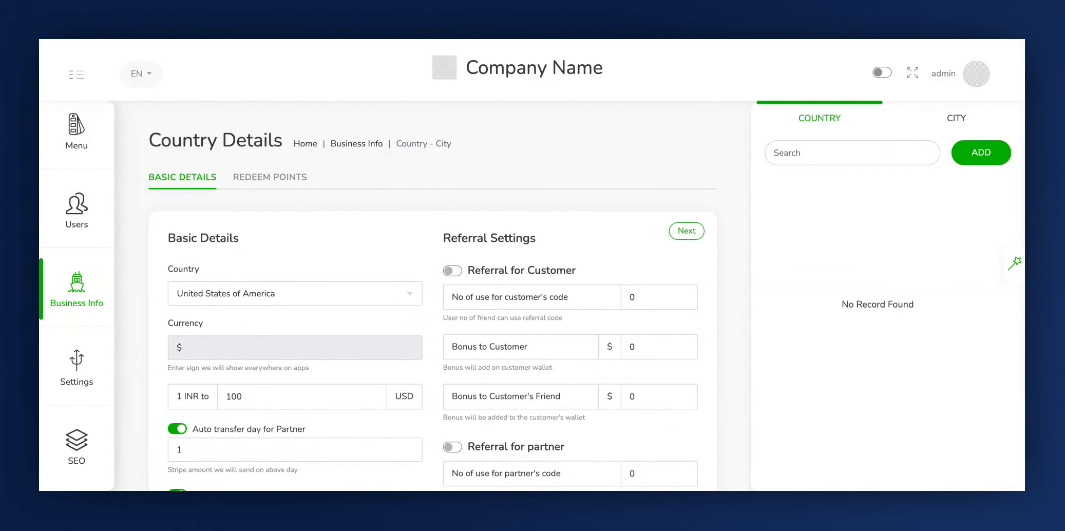
{"action": "left_click", "coordinate": [571, 271]}
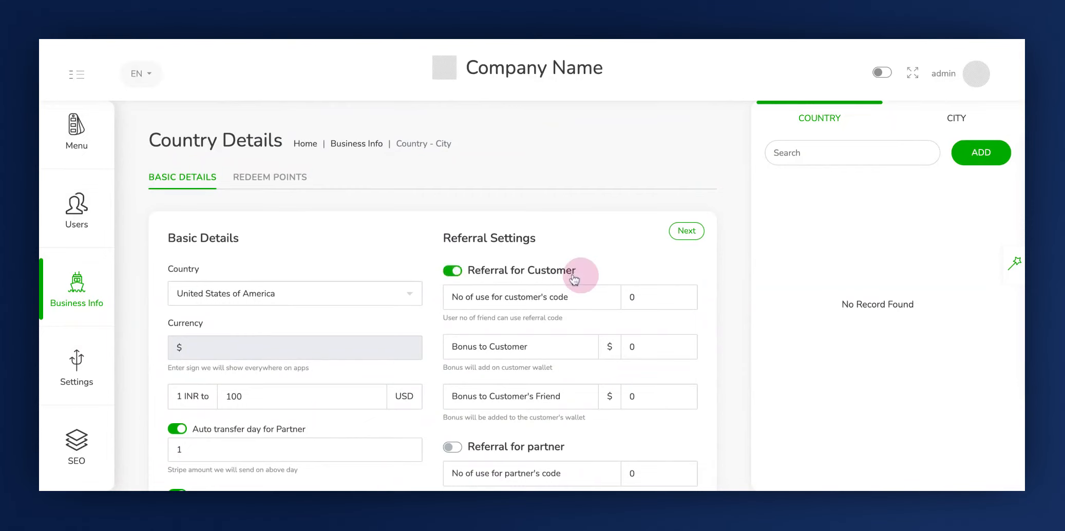
{"action": "scroll", "coordinate": [546, 397], "scroll_direction": "down", "scroll_amount": 1}
{"action": "left_click", "coordinate": [552, 380]}
{"action": "scroll", "coordinate": [547, 416], "scroll_direction": "down", "scroll_amount": 2}
{"action": "left_click", "coordinate": [552, 412]}
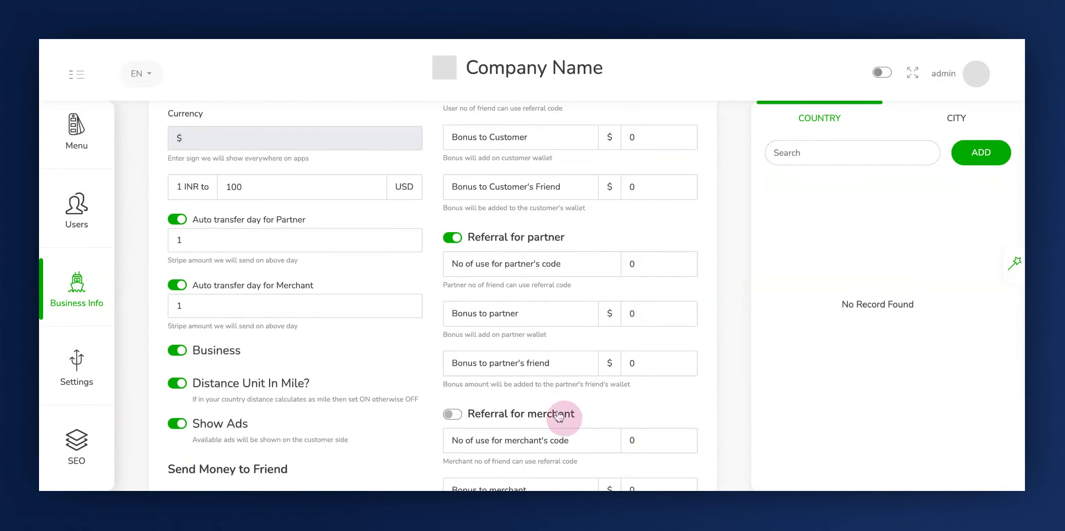
{"action": "scroll", "coordinate": [552, 417], "scroll_direction": "up", "scroll_amount": 2}
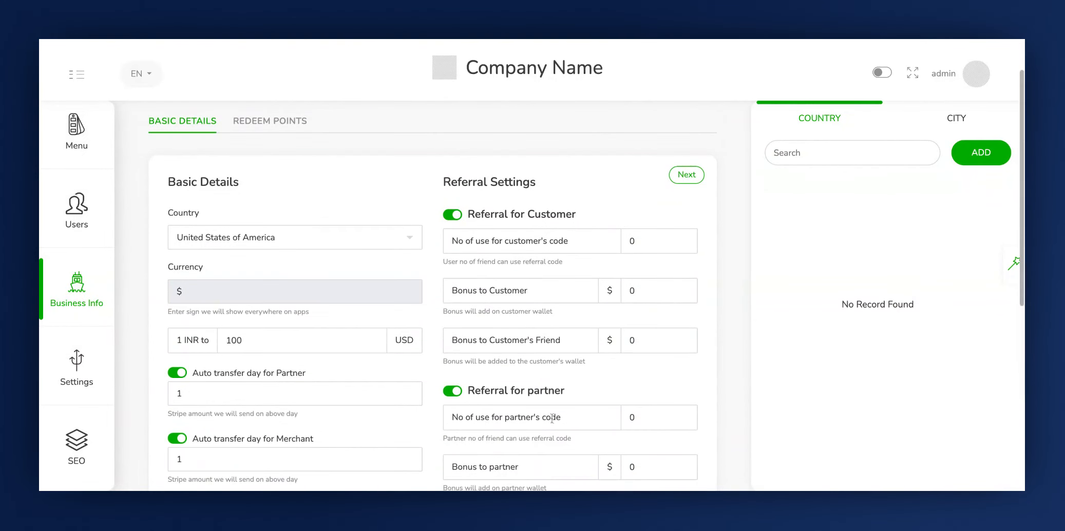
- Set the customer referral to 5 code uses, a $2 customer bonus and a $2 friend bonus
{"action": "left_click", "coordinate": [453, 237]}
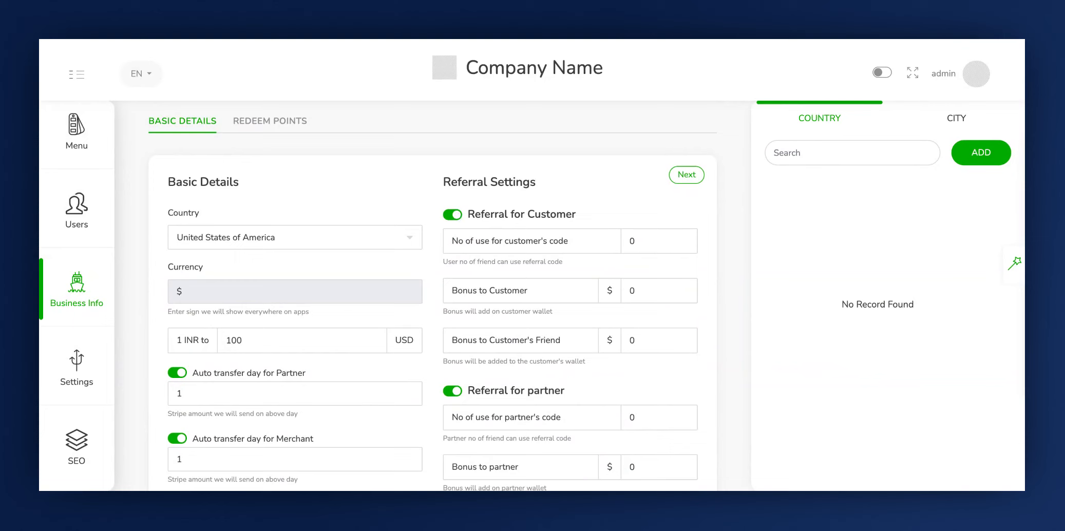
{"action": "left_click", "coordinate": [459, 247]}
{"action": "left_click", "coordinate": [651, 237]}
{"action": "key", "text": "BackSpace"}
{"action": "type", "text": "5"}
{"action": "left_click", "coordinate": [452, 292]}
{"action": "left_click", "coordinate": [649, 291]}
{"action": "type", "text": "2"}
{"action": "left_click", "coordinate": [454, 340]}
{"action": "left_click", "coordinate": [651, 341]}
{"action": "key", "text": "BackSpace"}
{"action": "type", "text": "2"}
- Set the partner referral to 5 code uses and the bonus to partner to $2
{"action": "left_click", "coordinate": [541, 398]}
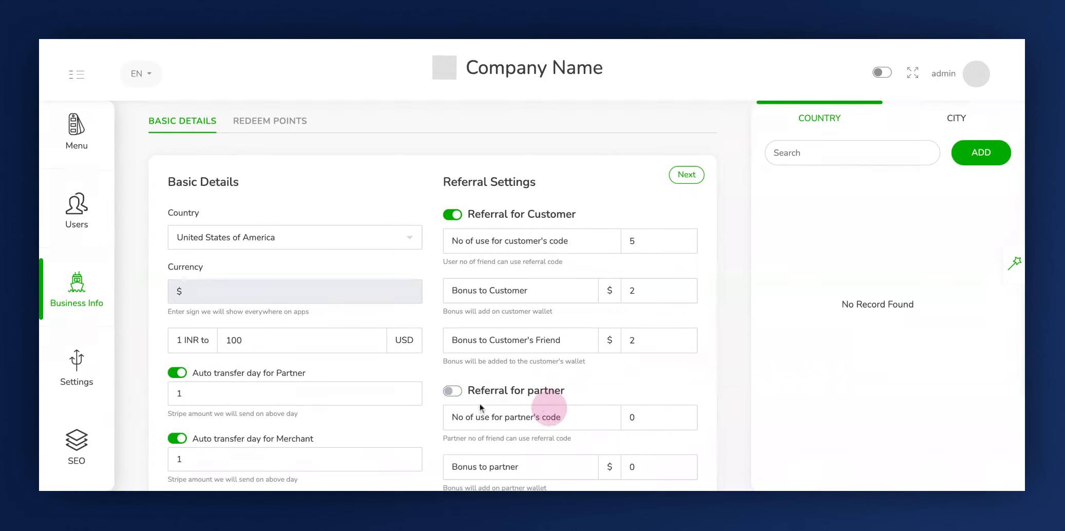
{"action": "left_click", "coordinate": [453, 395]}
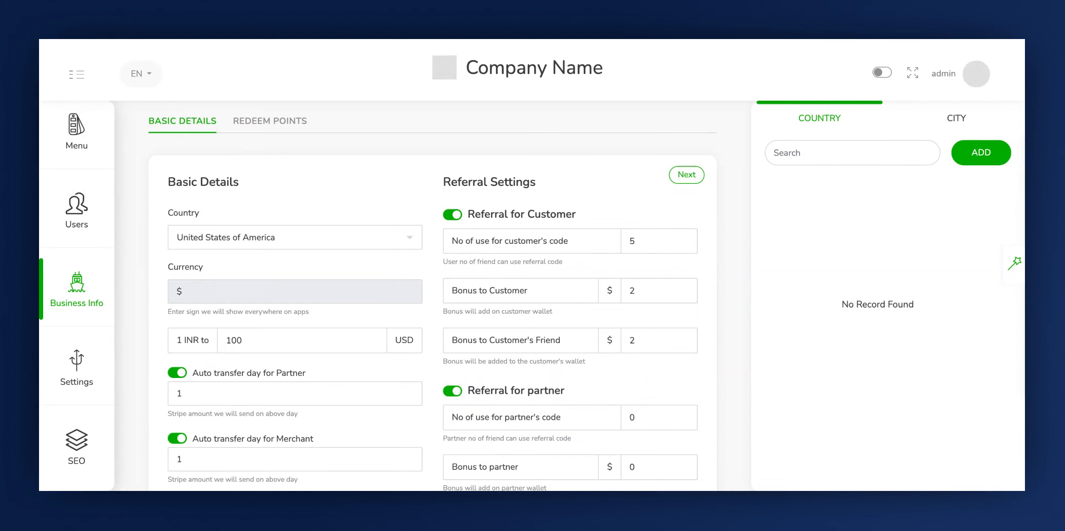
{"action": "scroll", "coordinate": [457, 410], "scroll_direction": "down", "scroll_amount": 1}
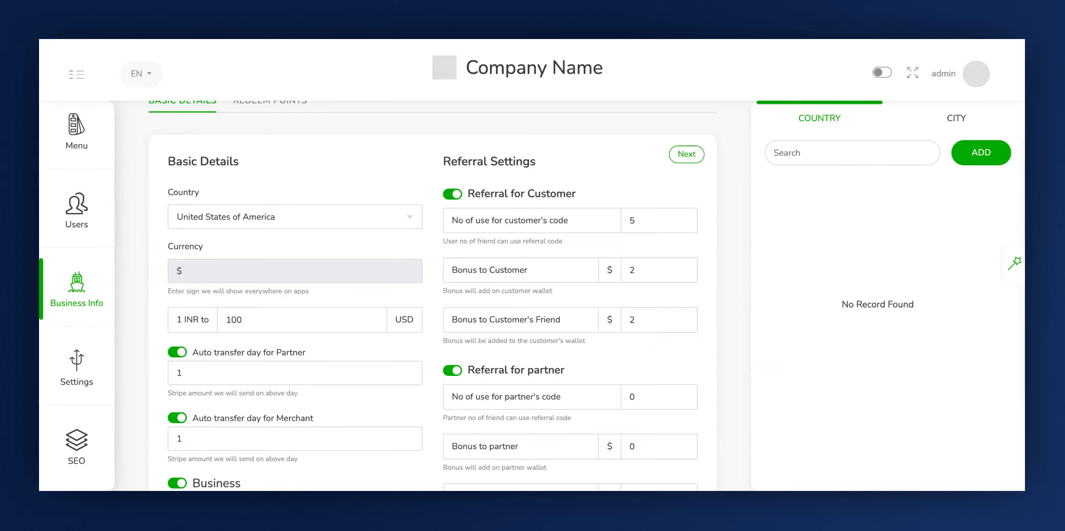
{"action": "scroll", "coordinate": [584, 421], "scroll_direction": "down", "scroll_amount": 3}
{"action": "left_click", "coordinate": [654, 319]}
{"action": "key", "text": "BackSpace"}
{"action": "type", "text": "5"}
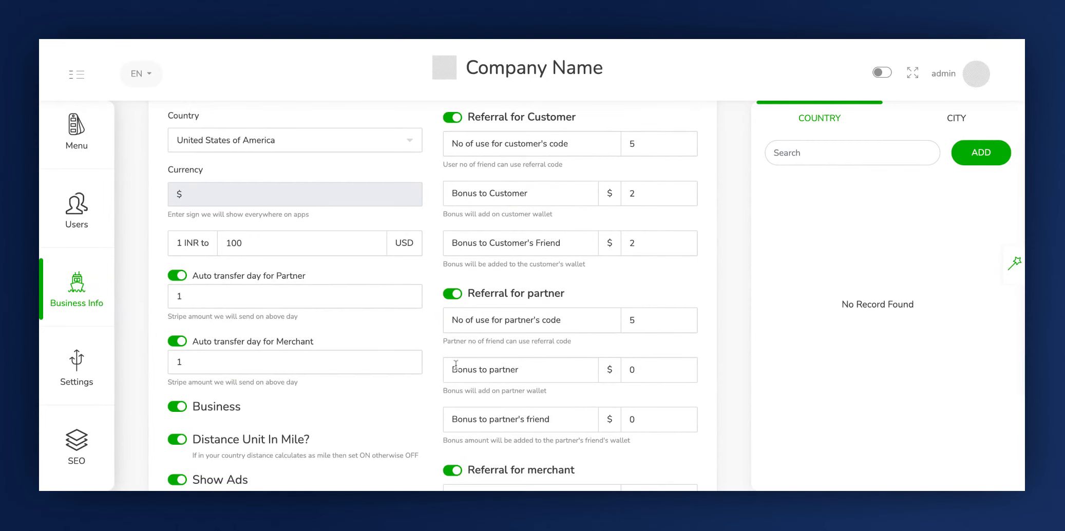
{"action": "left_click", "coordinate": [639, 320]}
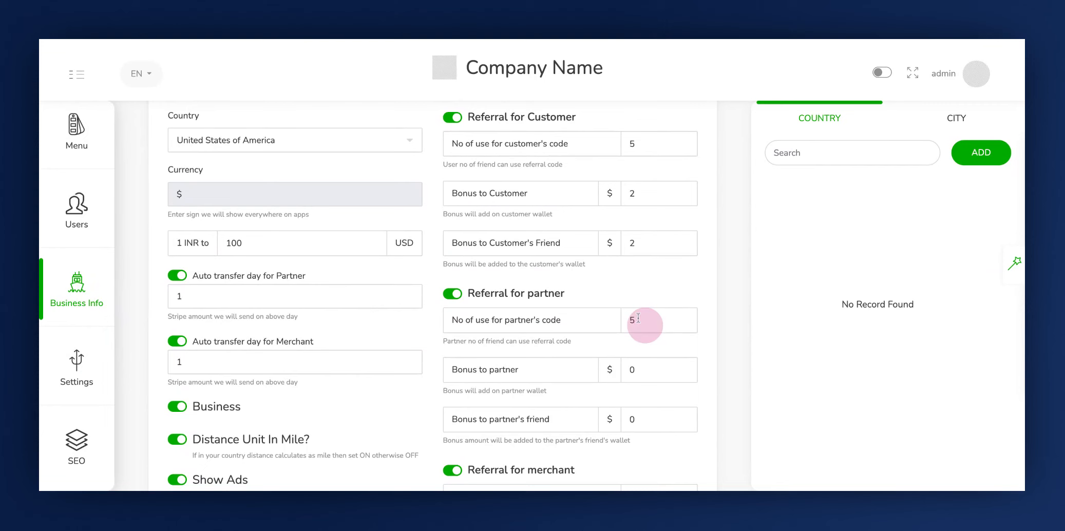
{"action": "left_click", "coordinate": [453, 373]}
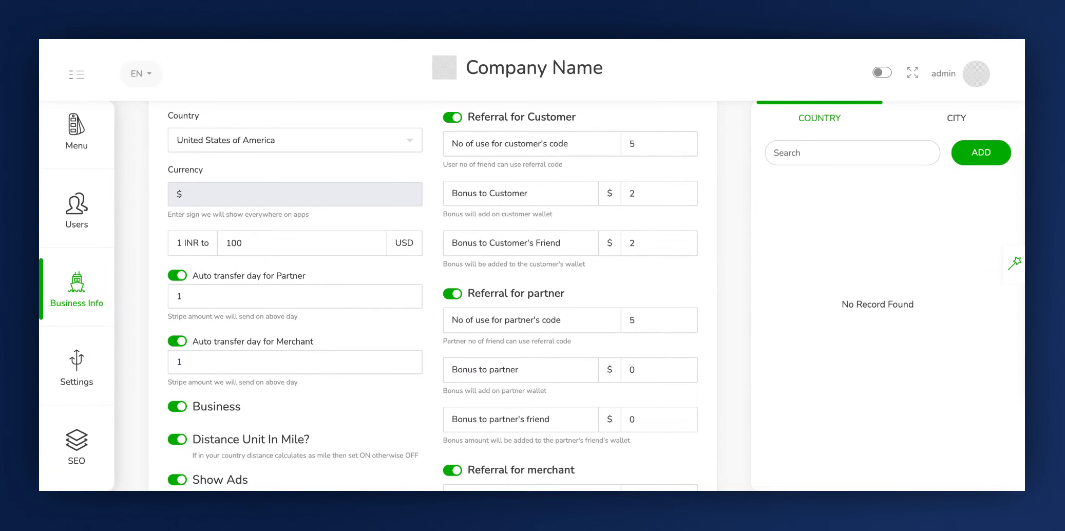
{"action": "double_click", "coordinate": [633, 370]}
{"action": "type", "text": "2"}
- Set the bonus to partner's friend to $2
{"action": "scroll", "coordinate": [575, 368], "scroll_direction": "down", "scroll_amount": 1}
{"action": "left_click", "coordinate": [452, 400]}
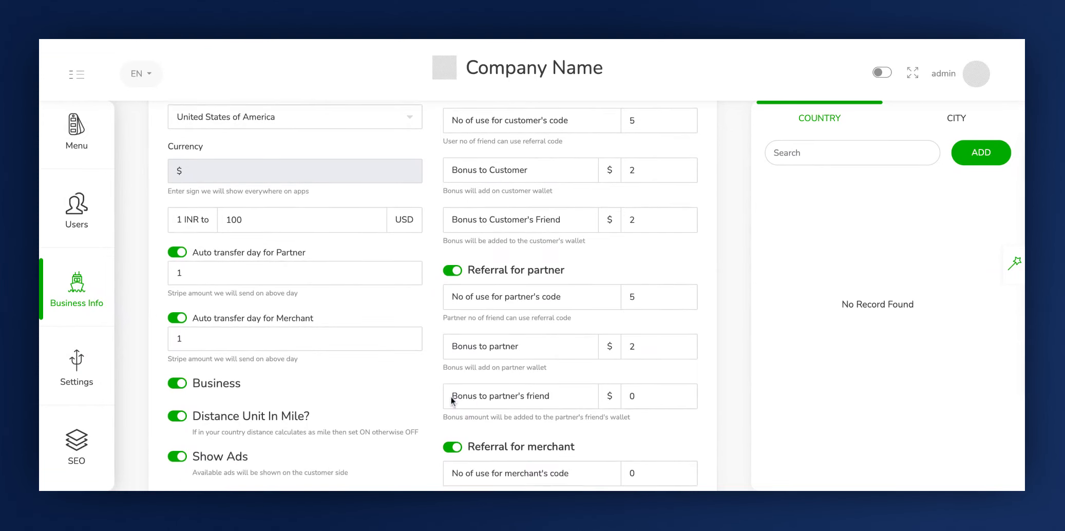
{"action": "left_click", "coordinate": [661, 398]}
{"action": "key", "text": "BackSpace"}
{"action": "type", "text": "2"}
{"action": "left_click", "coordinate": [673, 393]}
{"action": "scroll", "coordinate": [543, 378], "scroll_direction": "down", "scroll_amount": 3}
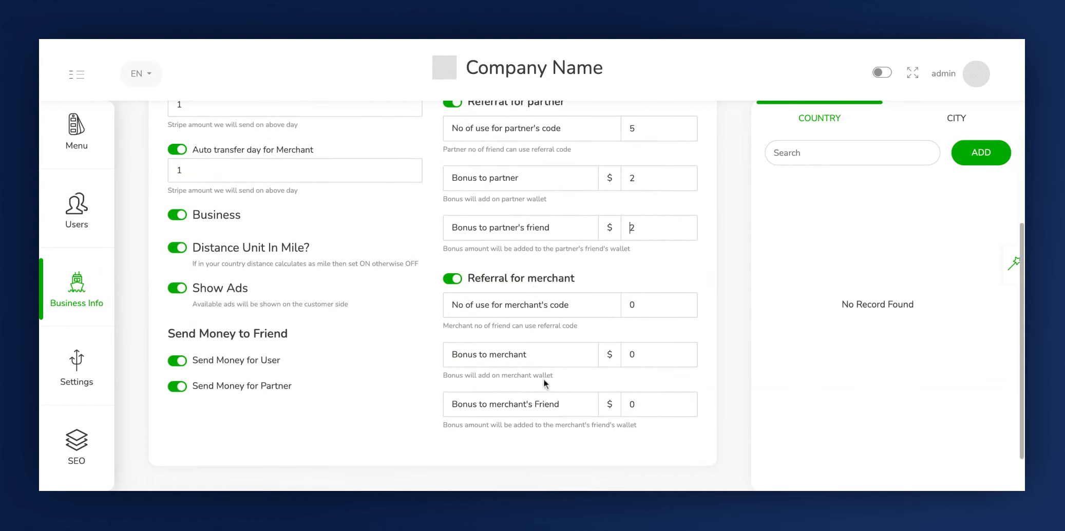
- Set the merchant referral to 5 code uses, a $2 merchant bonus and a $2 merchant's friend bonus
{"action": "left_click", "coordinate": [535, 289]}
{"action": "left_click", "coordinate": [535, 288]}
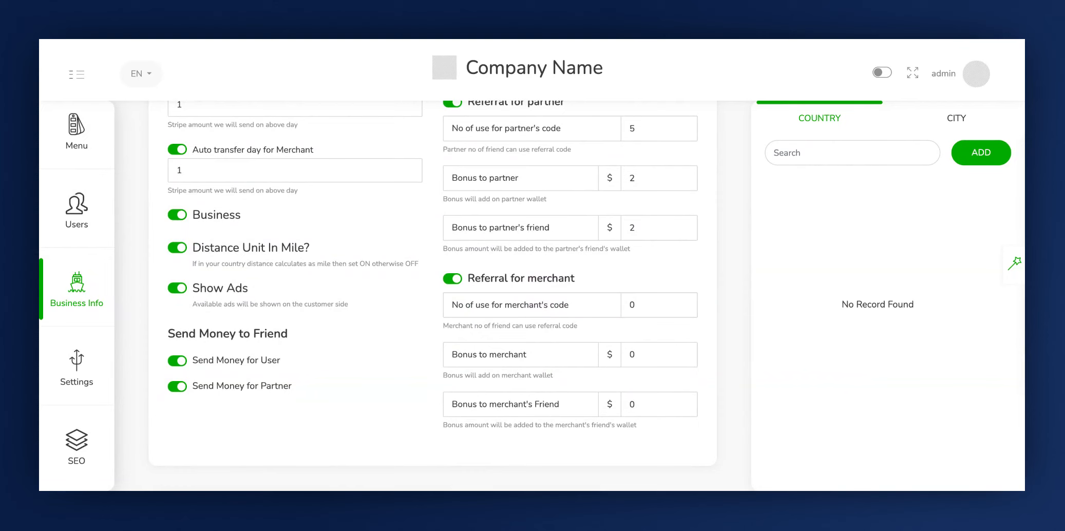
{"action": "left_click", "coordinate": [454, 314]}
{"action": "left_click", "coordinate": [666, 309]}
{"action": "key", "text": "BackSpace"}
{"action": "type", "text": "5"}
{"action": "left_click", "coordinate": [455, 355]}
{"action": "left_click", "coordinate": [655, 348]}
{"action": "key", "text": "BackSpace"}
{"action": "type", "text": "2"}
{"action": "left_click", "coordinate": [648, 356]}
{"action": "left_click", "coordinate": [649, 411]}
{"action": "key", "text": "BackSpace"}
{"action": "type", "text": "2"}
{"action": "scroll", "coordinate": [652, 380], "scroll_direction": "up", "scroll_amount": 5}
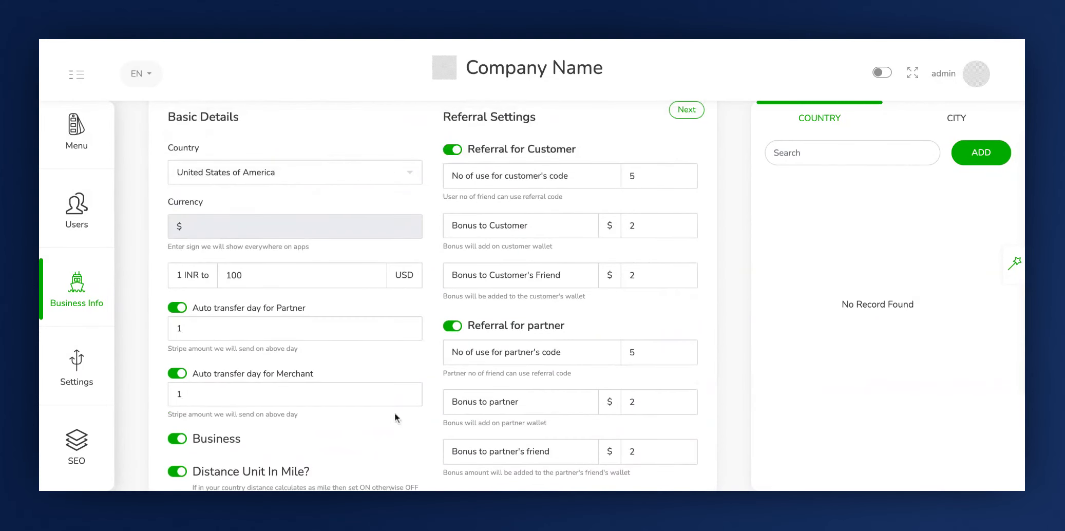
- Proceed from the basic details to the Redeem Points settings
{"action": "left_click", "coordinate": [248, 124]}
{"action": "left_click", "coordinate": [492, 125]}
{"action": "scroll", "coordinate": [484, 118], "scroll_direction": "up", "scroll_amount": 3}
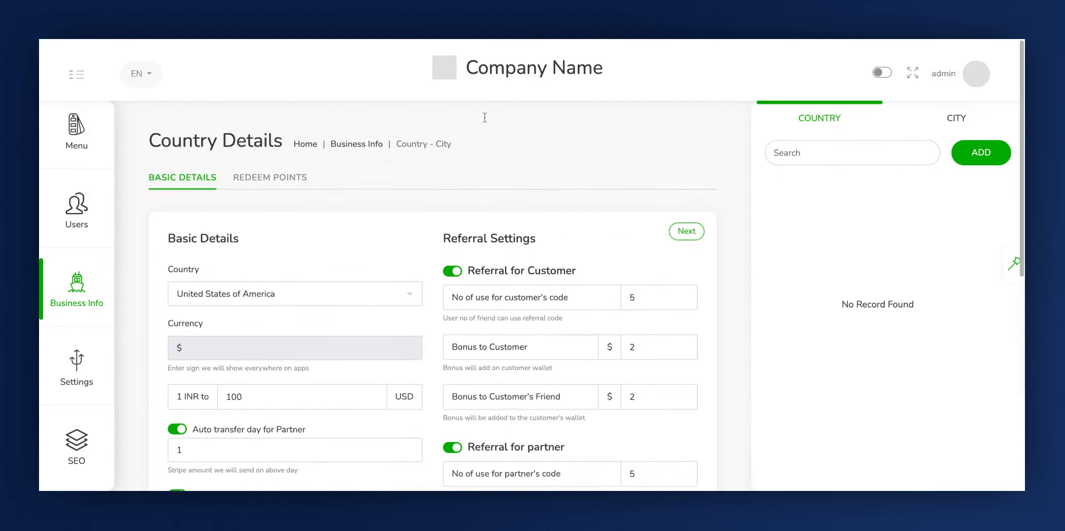
{"action": "left_click", "coordinate": [687, 231]}
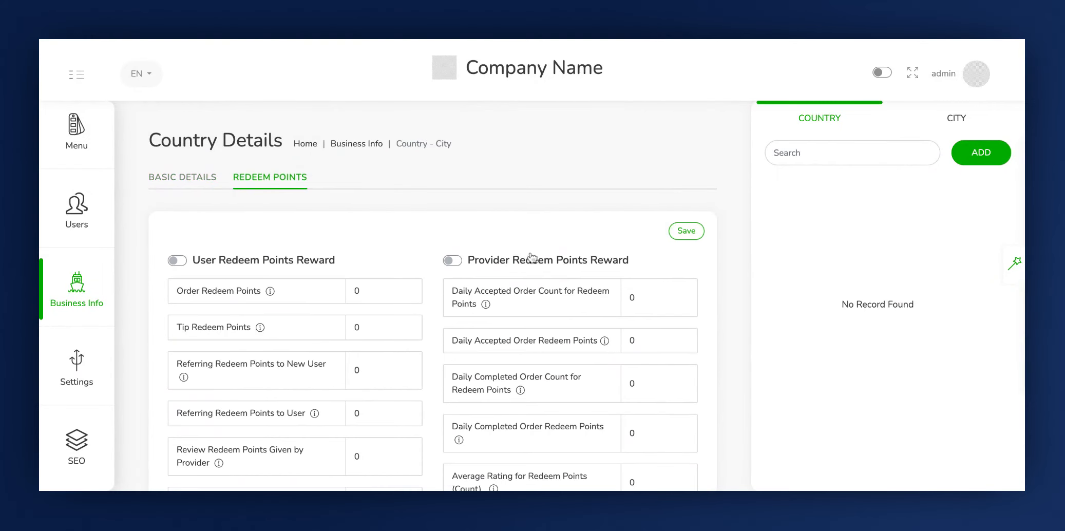
- Enable User Redeem Points Reward and set Order Redeem Points and Tip Redeem Points to 5 each
{"action": "left_click", "coordinate": [269, 190]}
{"action": "left_click", "coordinate": [215, 266]}
{"action": "left_click", "coordinate": [211, 273]}
{"action": "left_click", "coordinate": [541, 276]}
{"action": "left_click", "coordinate": [175, 266]}
{"action": "left_click", "coordinate": [179, 293]}
{"action": "left_click", "coordinate": [362, 290]}
{"action": "key", "text": "BackSpace"}
{"action": "type", "text": "5"}
{"action": "left_click", "coordinate": [179, 331]}
{"action": "left_click", "coordinate": [368, 329]}
{"action": "key", "text": "BackSpace"}
{"action": "type", "text": "5"}
{"action": "scroll", "coordinate": [209, 364], "scroll_direction": "down", "scroll_amount": 1}
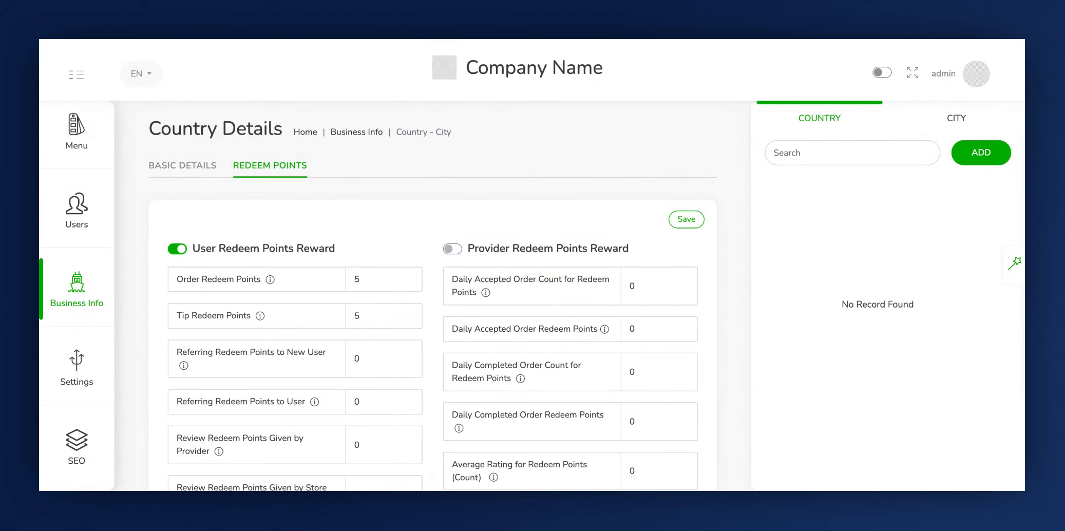
- Set Referring Redeem Points to New User and Referring Redeem Points to User to 5 each
{"action": "left_click", "coordinate": [385, 361]}
{"action": "key", "text": "BackSpace"}
{"action": "type", "text": "5"}
{"action": "left_click", "coordinate": [357, 402]}
{"action": "key", "text": "BackSpace"}
{"action": "left_click", "coordinate": [192, 405]}
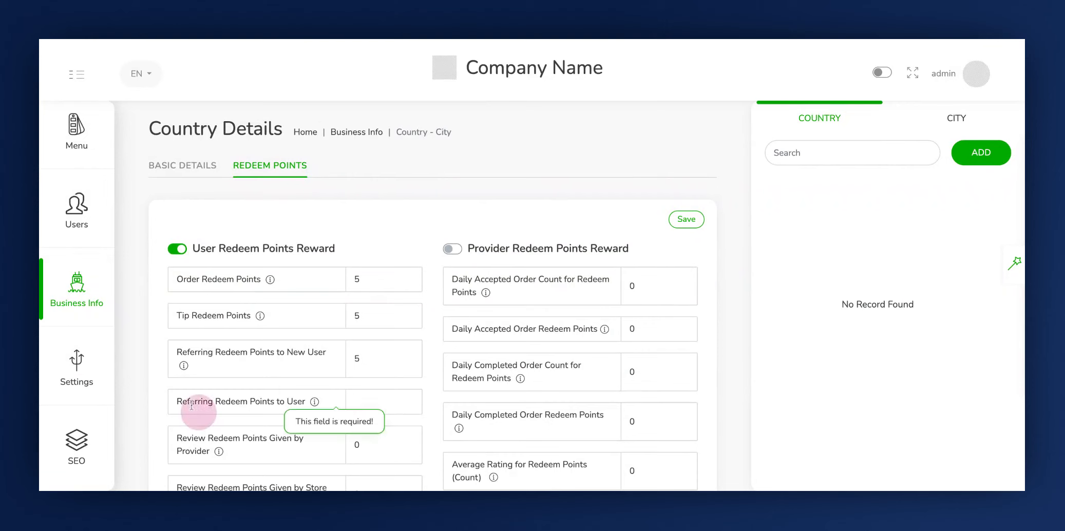
{"action": "left_click", "coordinate": [367, 401]}
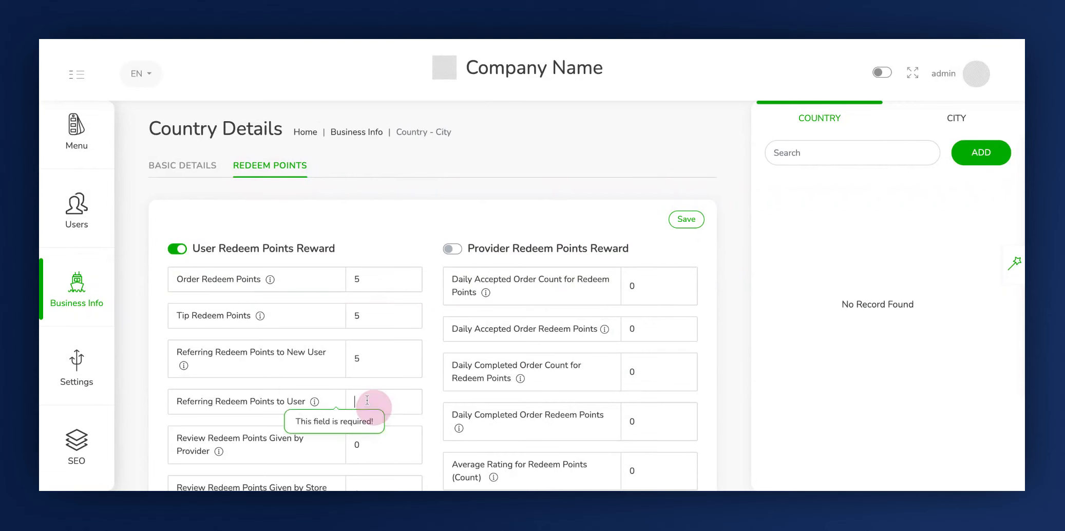
{"action": "type", "text": "5"}
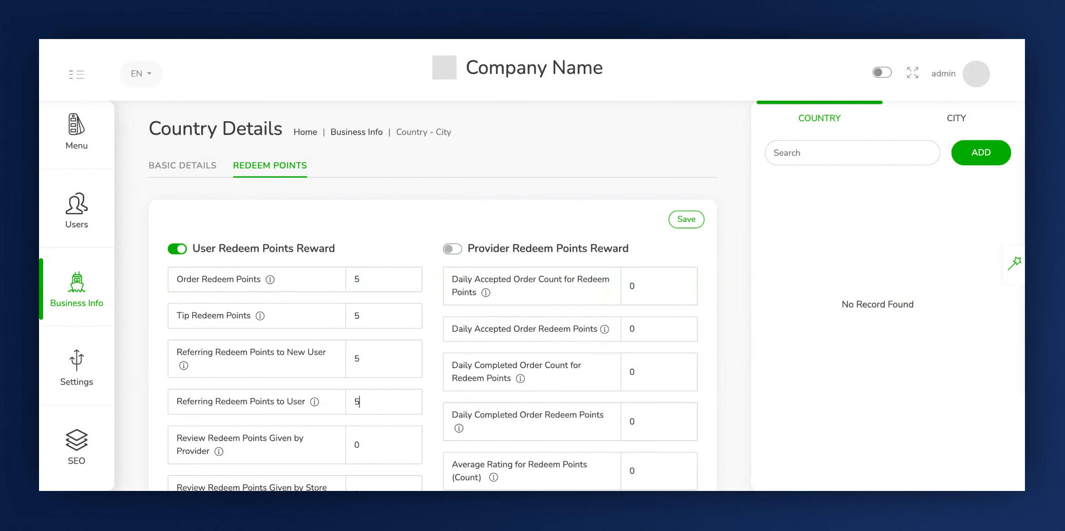
- Set Review Redeem Points Given by Provider and Review Redeem Points Given by Store to 5 each
{"action": "scroll", "coordinate": [178, 335], "scroll_direction": "down", "scroll_amount": 2}
{"action": "left_click", "coordinate": [179, 335]}
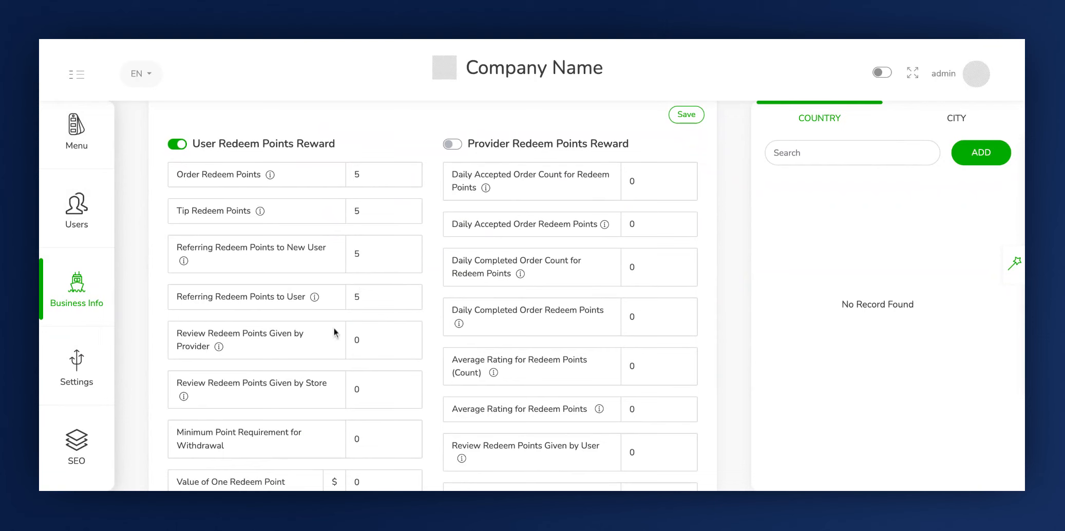
{"action": "key", "text": "BackSpace"}
{"action": "type", "text": "5"}
{"action": "scroll", "coordinate": [262, 391], "scroll_direction": "down", "scroll_amount": 1}
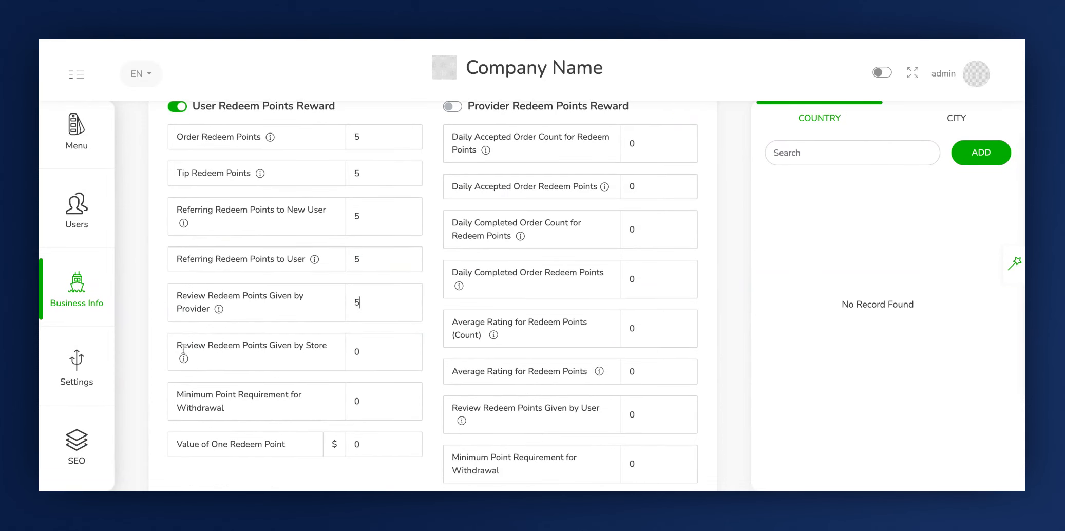
{"action": "left_click", "coordinate": [184, 351]}
{"action": "left_click", "coordinate": [399, 351]}
{"action": "key", "text": "BackSpace"}
{"action": "type", "text": "5"}
- Set the user Minimum Point Requirement for Withdrawal to 10 and Value of One Redeem Point to $1
{"action": "left_click", "coordinate": [179, 405]}
{"action": "left_click", "coordinate": [393, 406]}
{"action": "key", "text": "BackSpace"}
{"action": "type", "text": "10"}
{"action": "left_click", "coordinate": [198, 450]}
{"action": "left_click", "coordinate": [386, 444]}
{"action": "key", "text": "BackSpace"}
{"action": "type", "text": "1"}
- Enable Provider Redeem Points Reward
{"action": "scroll", "coordinate": [552, 395], "scroll_direction": "up", "scroll_amount": 3}
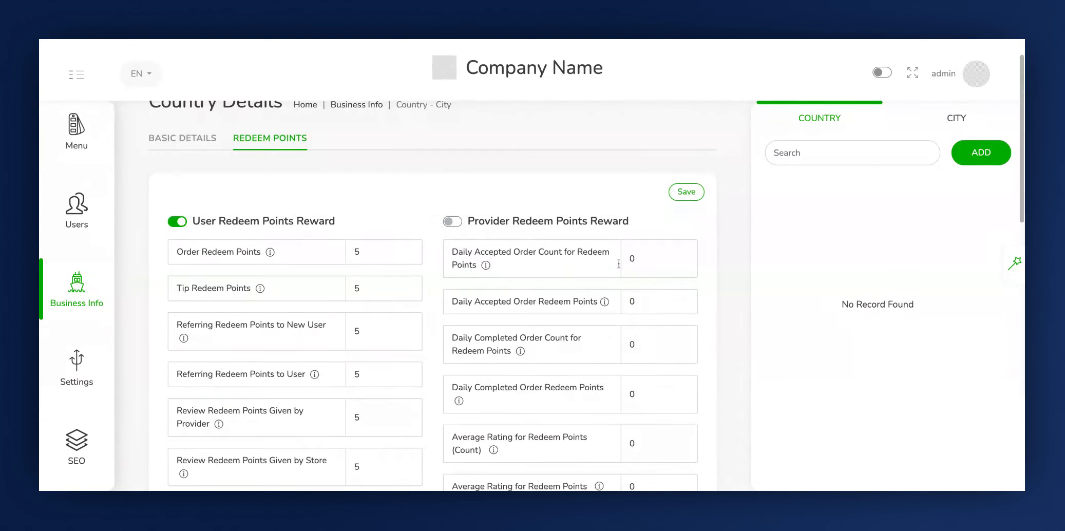
{"action": "left_click_drag", "start_coordinate": [607, 229], "coordinate": [608, 231]}
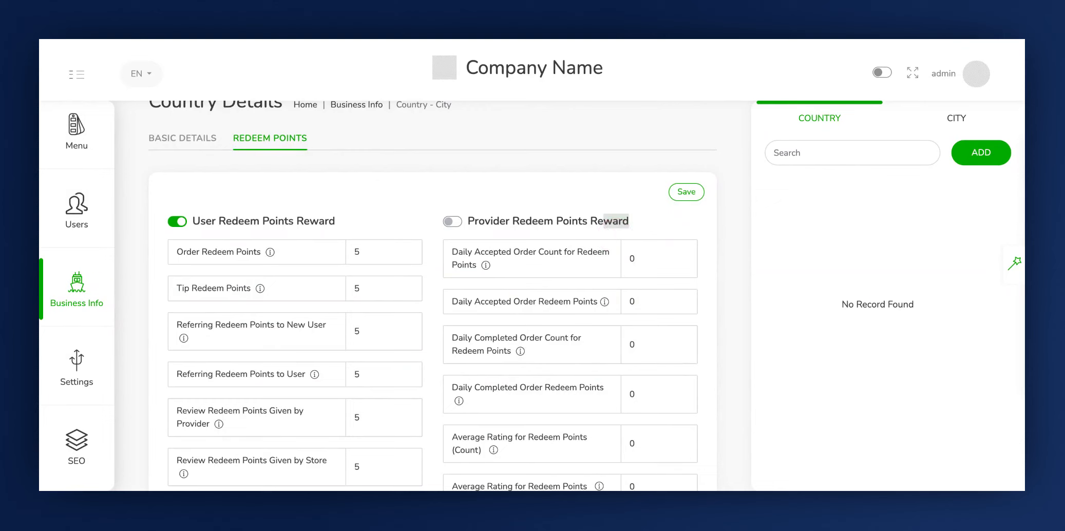
{"action": "left_click", "coordinate": [454, 252]}
{"action": "left_click", "coordinate": [645, 263]}
{"action": "left_click", "coordinate": [641, 262]}
{"action": "left_click", "coordinate": [635, 258]}
{"action": "left_click", "coordinate": [498, 225]}
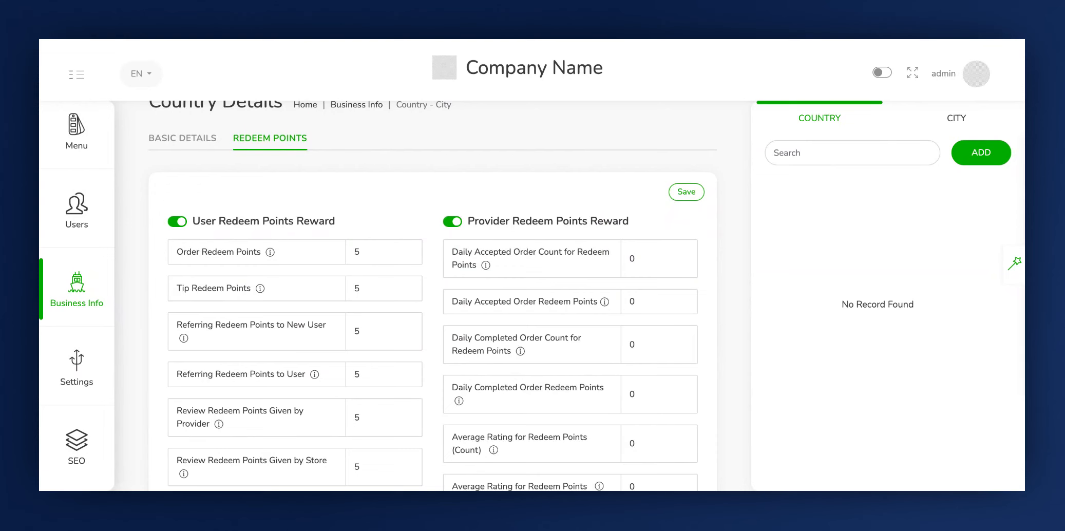
- Set the provider's Daily Accepted Order Count for Redeem Points to 5 and Daily Accepted Order Redeem Points to 1
{"action": "left_click", "coordinate": [453, 257]}
{"action": "left_click", "coordinate": [653, 262]}
{"action": "key", "text": "BackSpace"}
{"action": "type", "text": "5"}
{"action": "left_click", "coordinate": [461, 308]}
{"action": "left_click", "coordinate": [550, 262]}
{"action": "left_click", "coordinate": [644, 303]}
{"action": "key", "text": "BackSpace"}
{"action": "type", "text": "1"}
- Set the provider's Daily Completed Order Count for Redeem Points and Daily Completed Order Redeem Points to 5 each
{"action": "left_click", "coordinate": [460, 334]}
{"action": "left_click", "coordinate": [645, 342]}
{"action": "key", "text": "BackSpace"}
{"action": "type", "text": "5"}
{"action": "left_click", "coordinate": [470, 395]}
{"action": "left_click", "coordinate": [644, 392]}
{"action": "key", "text": "BackSpace"}
{"action": "type", "text": "5"}
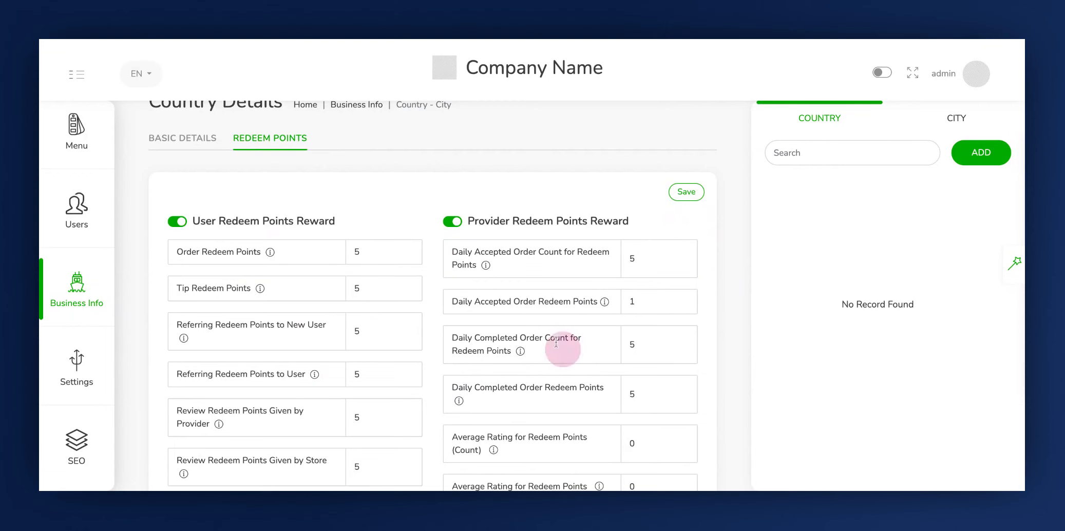
- Set the provider's Average Rating for Redeem Points (Count) to 3 and Average Rating for Redeem Points to 5
{"action": "scroll", "coordinate": [540, 379], "scroll_direction": "down", "scroll_amount": 1}
{"action": "scroll", "coordinate": [541, 379], "scroll_direction": "down", "scroll_amount": 3}
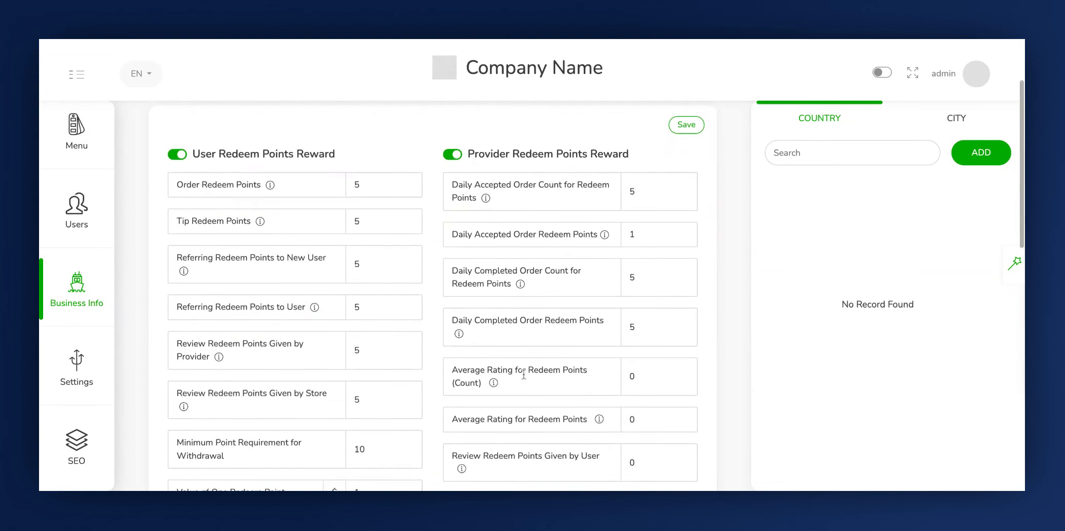
{"action": "left_click", "coordinate": [453, 348]}
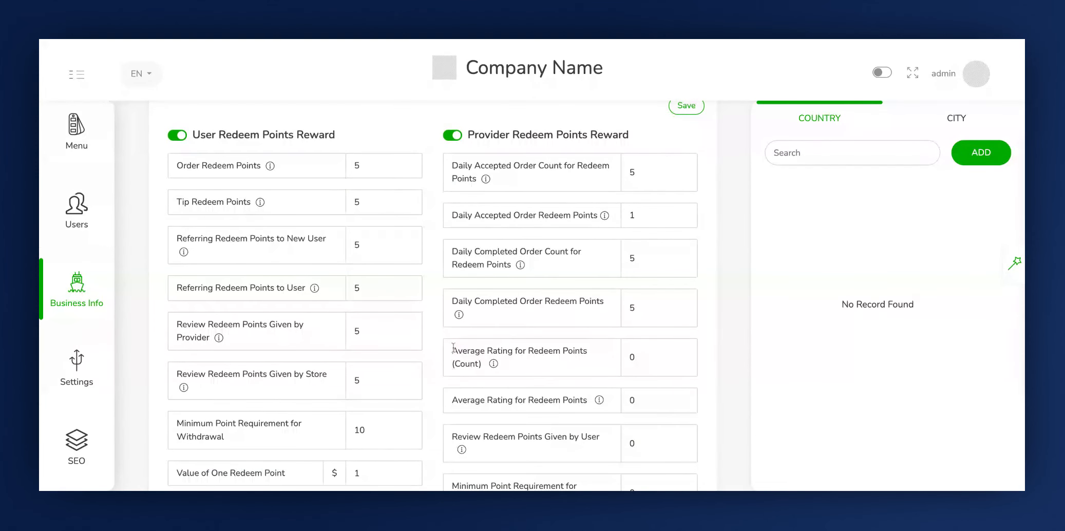
{"action": "left_click", "coordinate": [664, 358]}
{"action": "key", "text": "BackSpace"}
{"action": "type", "text": "3"}
{"action": "left_click", "coordinate": [650, 404]}
{"action": "left_click", "coordinate": [531, 405]}
{"action": "left_click", "coordinate": [646, 405]}
{"action": "key", "text": "BackSpace"}
{"action": "type", "text": "5"}
- Set the provider's Review Redeem Points Given by User to 5
{"action": "scroll", "coordinate": [524, 399], "scroll_direction": "down", "scroll_amount": 3}
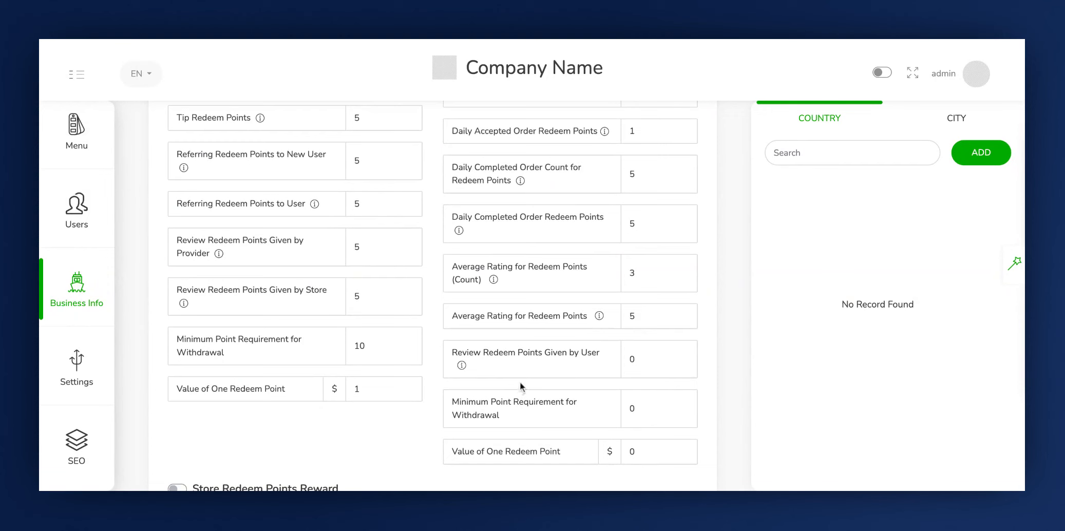
{"action": "left_click", "coordinate": [462, 356]}
{"action": "left_click", "coordinate": [652, 364]}
{"action": "key", "text": "BackSpace"}
{"action": "type", "text": "5"}
- Set the provider's Minimum Point Requirement for Withdrawal to 10 and Value of One Redeem Point to $1
{"action": "left_click", "coordinate": [455, 401]}
{"action": "left_click", "coordinate": [648, 414]}
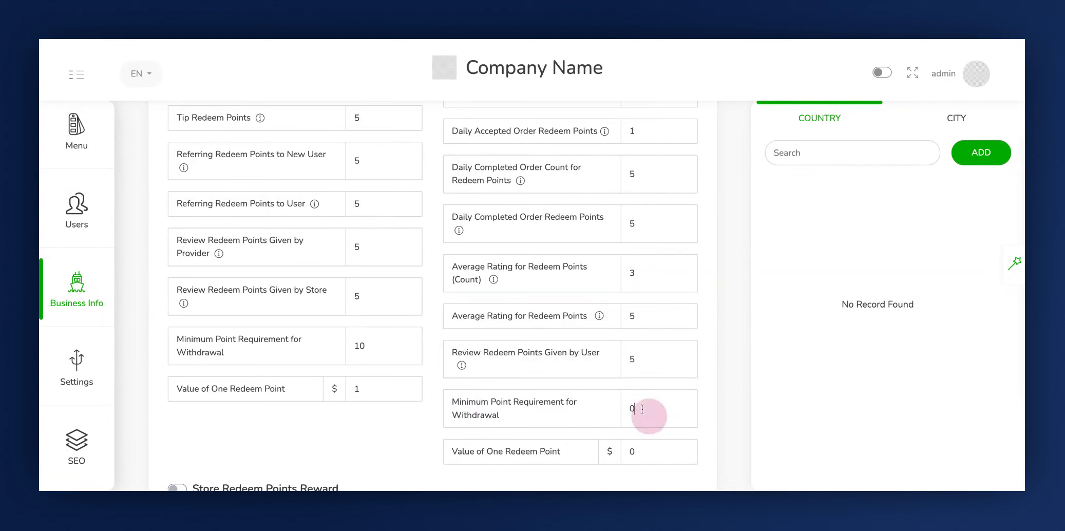
{"action": "key", "text": "BackSpace"}
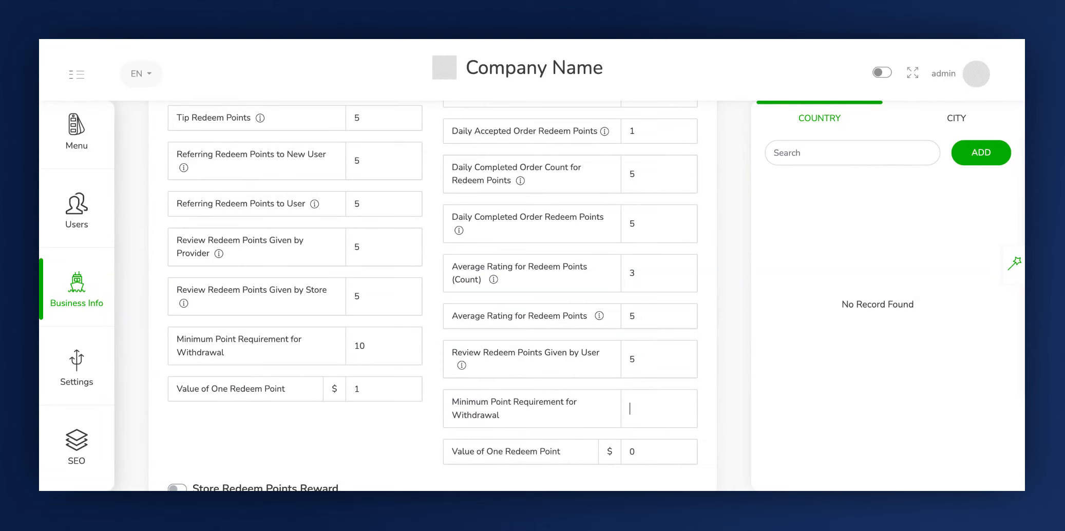
{"action": "type", "text": "10"}
{"action": "left_click", "coordinate": [506, 448]}
{"action": "left_click", "coordinate": [642, 455]}
{"action": "key", "text": "BackSpace"}
{"action": "type", "text": "1"}
- Enable Store Redeem Points Reward
{"action": "scroll", "coordinate": [594, 287], "scroll_direction": "up", "scroll_amount": 4}
{"action": "scroll", "coordinate": [594, 287], "scroll_direction": "down", "scroll_amount": 10}
{"action": "left_click", "coordinate": [177, 152]}
{"action": "scroll", "coordinate": [238, 262], "scroll_direction": "up", "scroll_amount": 10}
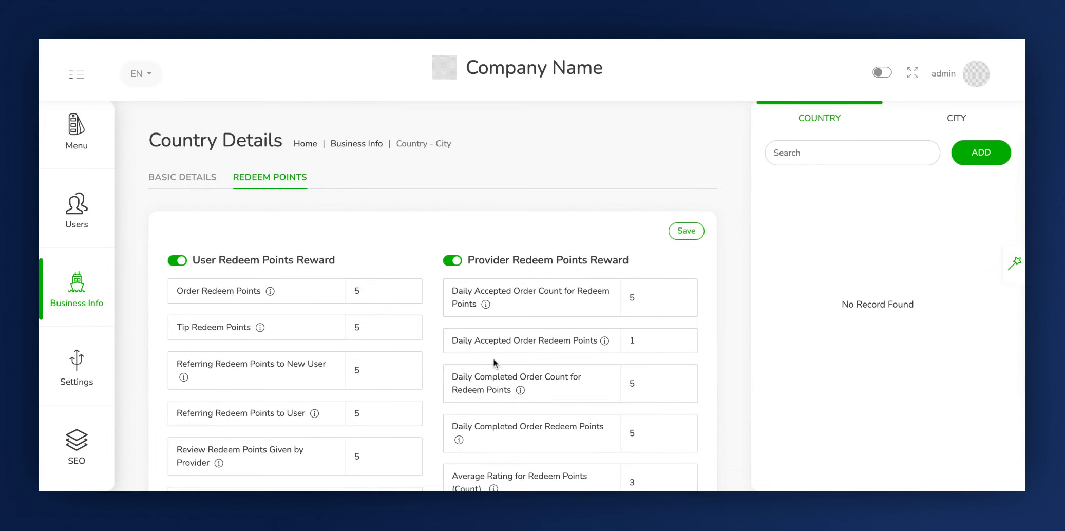
- Set the store's Daily Accepted Order Count for Redeem Points to 5 and Daily Accepted Order Redeem Points to 1
{"action": "scroll", "coordinate": [494, 361], "scroll_direction": "down", "scroll_amount": 1}
{"action": "scroll", "coordinate": [494, 362], "scroll_direction": "down", "scroll_amount": 4}
{"action": "scroll", "coordinate": [494, 362], "scroll_direction": "down", "scroll_amount": 1}
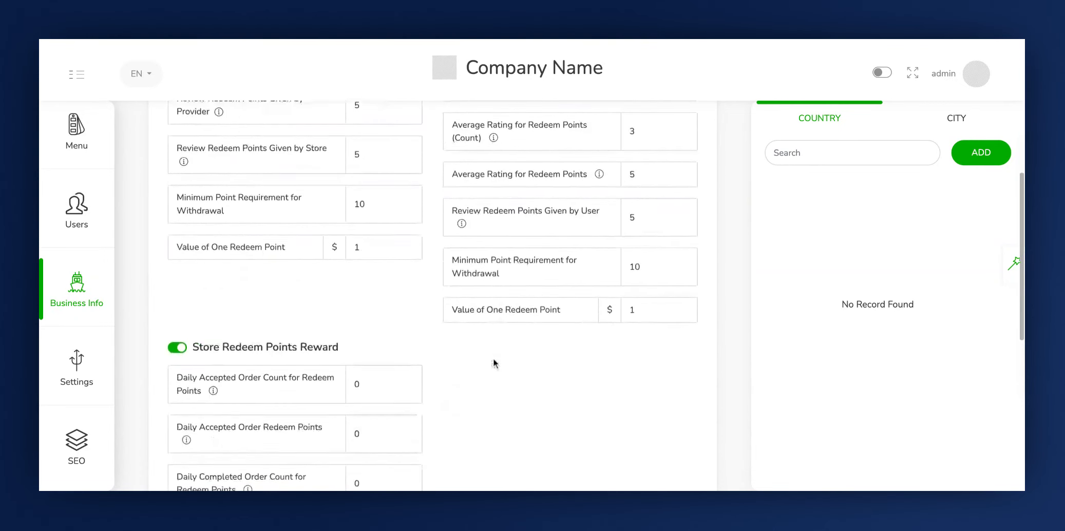
{"action": "scroll", "coordinate": [493, 362], "scroll_direction": "down", "scroll_amount": 1}
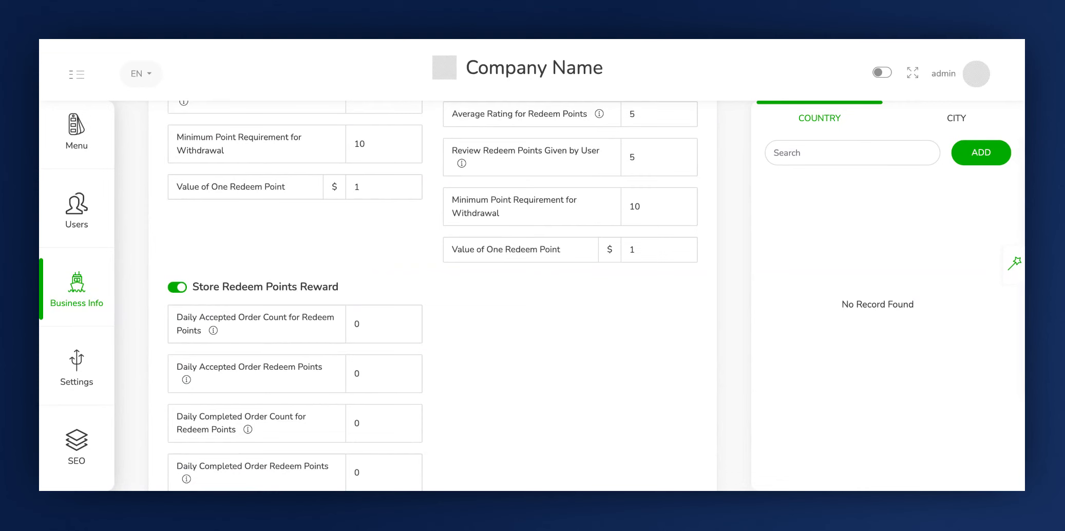
{"action": "scroll", "coordinate": [254, 315], "scroll_direction": "down", "scroll_amount": 1}
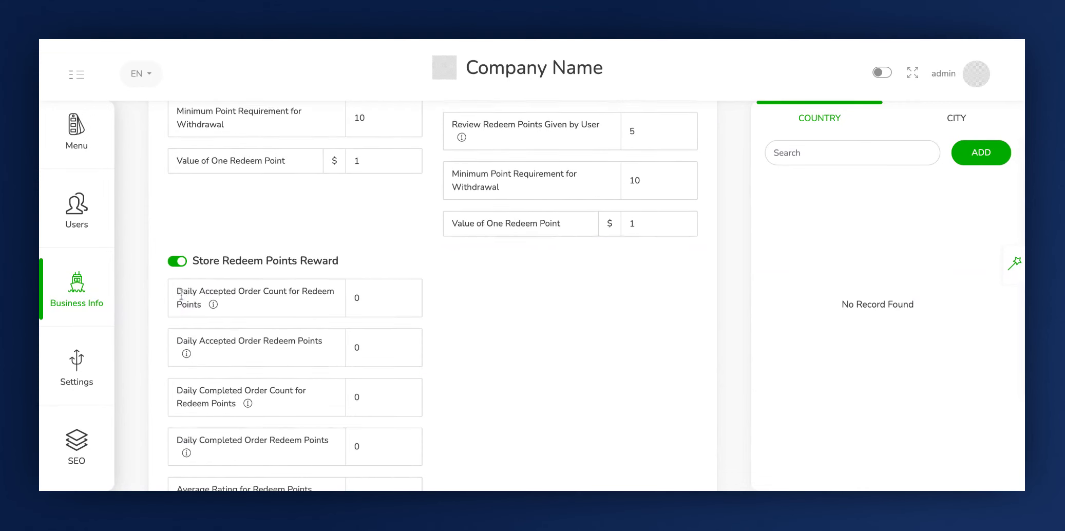
{"action": "left_click", "coordinate": [373, 251]}
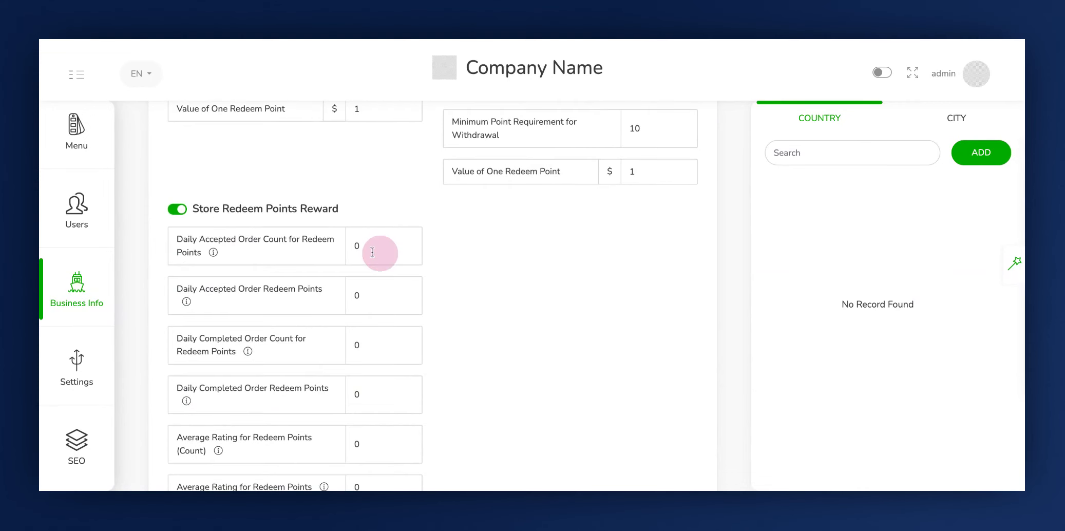
{"action": "key", "text": "BackSpace"}
{"action": "type", "text": "5"}
{"action": "left_click", "coordinate": [196, 288]}
{"action": "left_click", "coordinate": [385, 303]}
{"action": "key", "text": "BackSpace"}
{"action": "type", "text": "1"}
- Set the store's Daily Completed Order Count for Redeem Points to 5 and Daily Completed Order Redeem Points to 1
{"action": "left_click", "coordinate": [284, 252]}
{"action": "left_click", "coordinate": [264, 294]}
{"action": "scroll", "coordinate": [244, 310], "scroll_direction": "down", "scroll_amount": 2}
{"action": "left_click", "coordinate": [190, 278]}
{"action": "left_click", "coordinate": [368, 280]}
{"action": "key", "text": "BackSpace"}
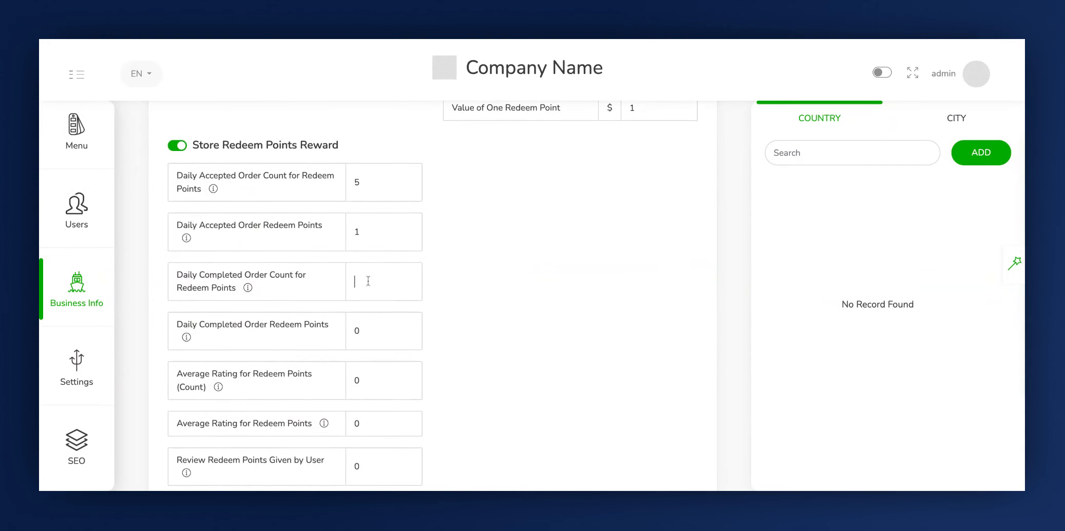
{"action": "type", "text": "5"}
{"action": "left_click", "coordinate": [387, 332]}
{"action": "key", "text": "BackSpace"}
{"action": "type", "text": "1"}
- Set the store's Average Rating for Redeem Points (Count) to 3 and Average Rating for Redeem Points to 1
{"action": "scroll", "coordinate": [259, 329], "scroll_direction": "down", "scroll_amount": 1}
{"action": "scroll", "coordinate": [259, 329], "scroll_direction": "down", "scroll_amount": 3}
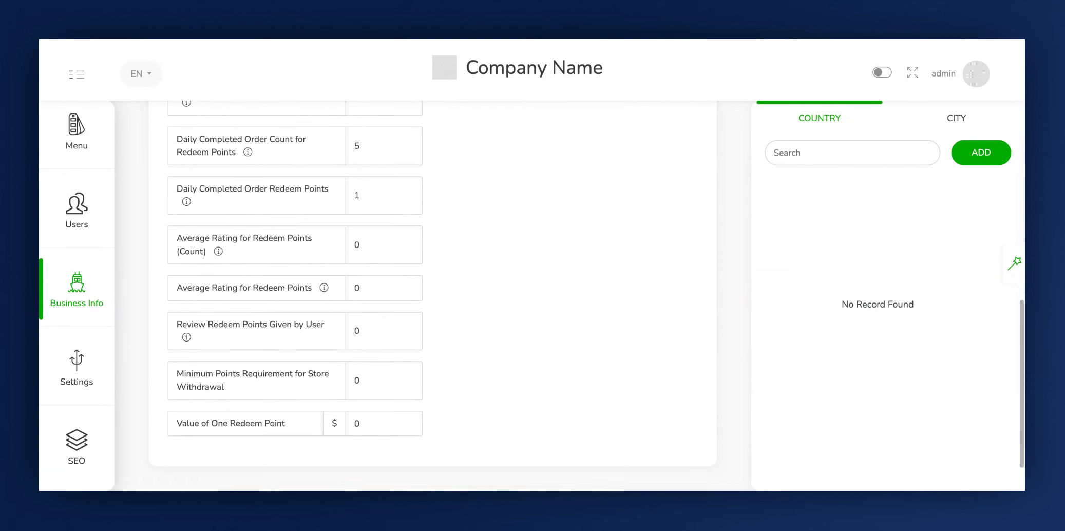
{"action": "left_click", "coordinate": [244, 236]}
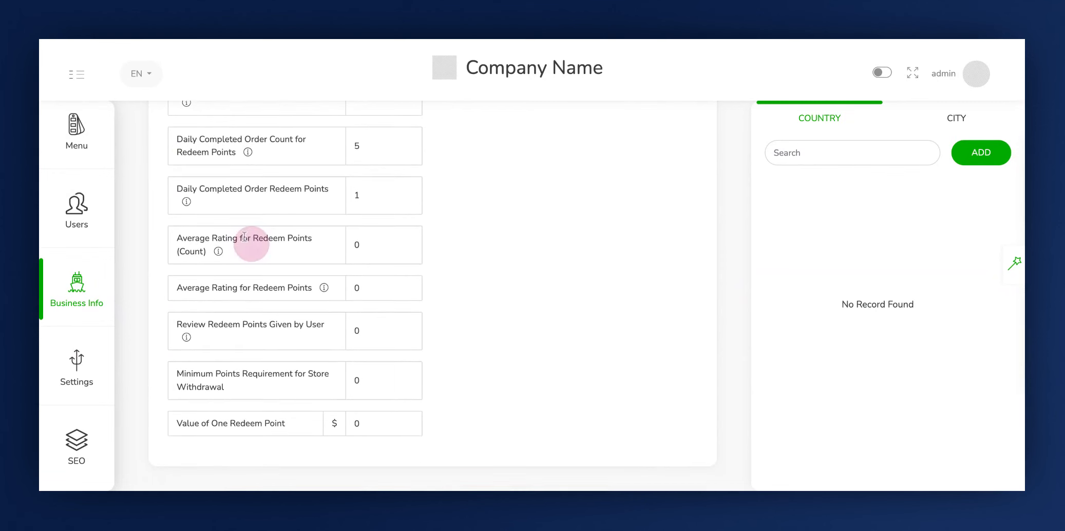
{"action": "left_click", "coordinate": [367, 243]}
{"action": "key", "text": "BackSpace"}
{"action": "type", "text": "3"}
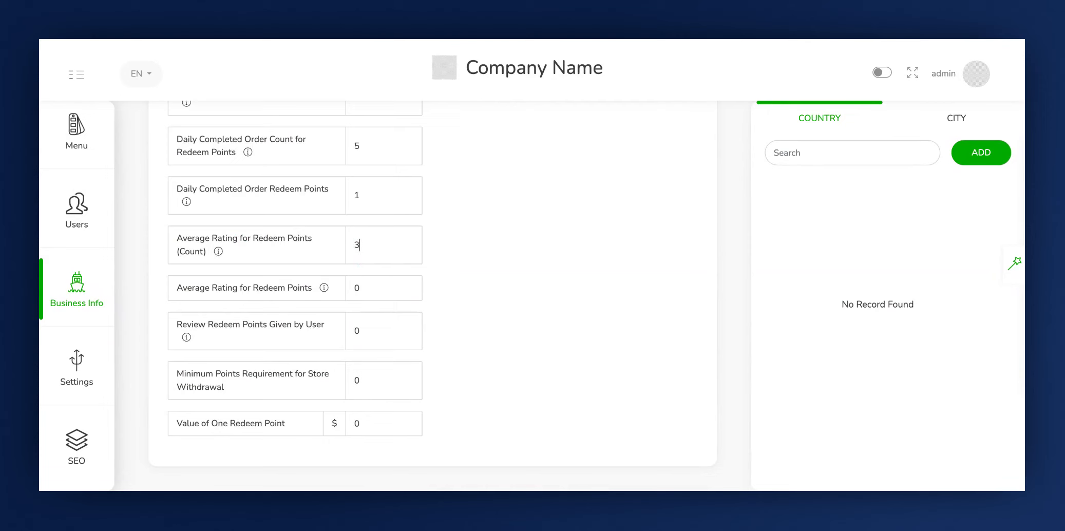
{"action": "left_click", "coordinate": [267, 255]}
{"action": "left_click", "coordinate": [259, 287]}
{"action": "left_click", "coordinate": [378, 286]}
{"action": "key", "text": "BackSpace"}
{"action": "type", "text": "1"}
- Set the store's Review Redeem Points Given by User to 5
{"action": "left_click", "coordinate": [203, 322]}
{"action": "left_click", "coordinate": [382, 344]}
{"action": "key", "text": "BackSpace"}
{"action": "type", "text": "5"}
- Set the Minimum Points Requirement for Store Withdrawal to 10 and the store's Value of One Redeem Point to $1
{"action": "left_click", "coordinate": [184, 380]}
{"action": "left_click", "coordinate": [361, 382]}
{"action": "key", "text": "BackSpace"}
{"action": "type", "text": "10"}
{"action": "left_click", "coordinate": [179, 423]}
{"action": "left_click", "coordinate": [374, 420]}
{"action": "key", "text": "BackSpace"}
{"action": "type", "text": "1"}
- Save the redeem points settings for the country
{"action": "scroll", "coordinate": [413, 353], "scroll_direction": "up", "scroll_amount": 1}
{"action": "scroll", "coordinate": [406, 349], "scroll_direction": "up", "scroll_amount": 6}
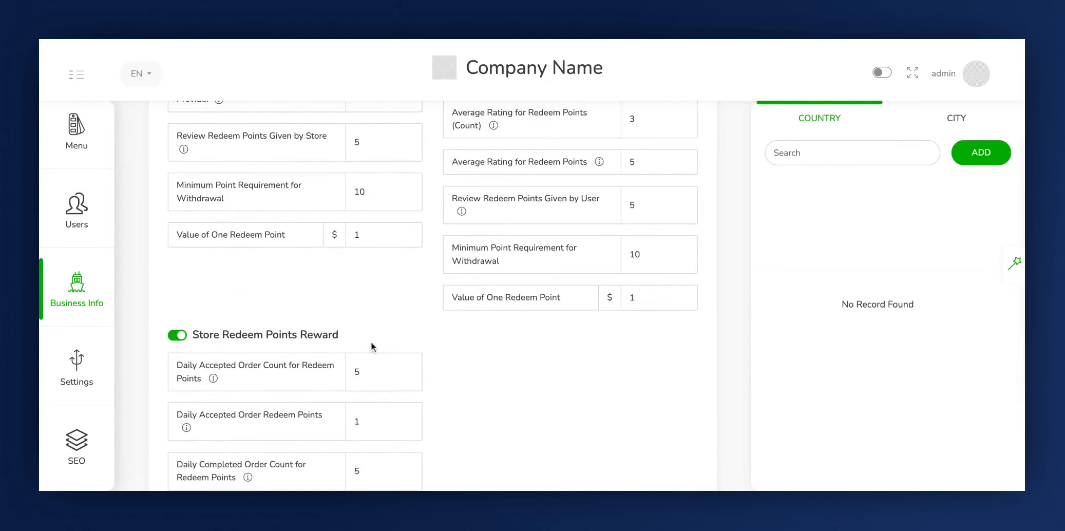
{"action": "scroll", "coordinate": [493, 392], "scroll_direction": "up", "scroll_amount": 5}
{"action": "scroll", "coordinate": [494, 392], "scroll_direction": "down", "scroll_amount": 7}
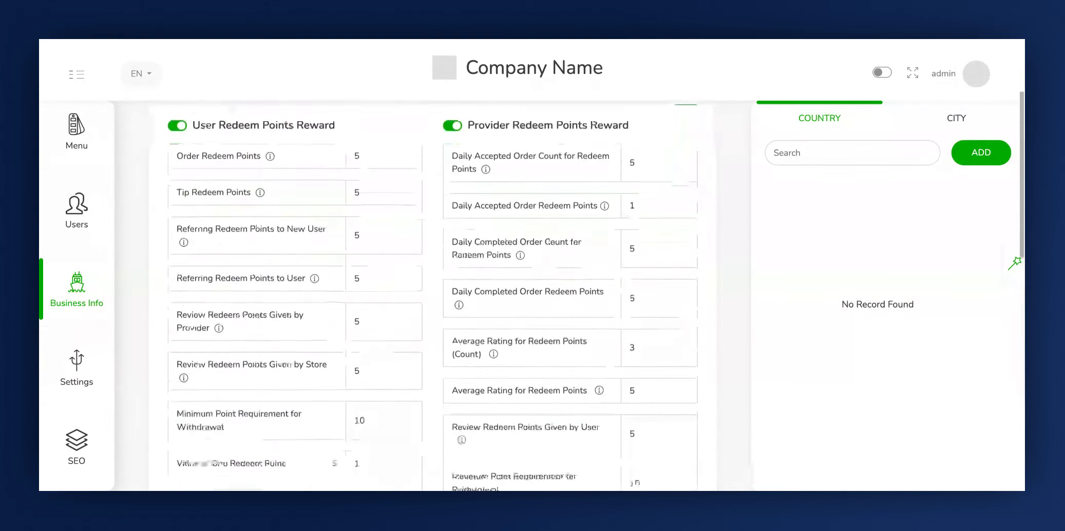
{"action": "scroll", "coordinate": [513, 308], "scroll_direction": "up", "scroll_amount": 7}
{"action": "left_click", "coordinate": [682, 232]}
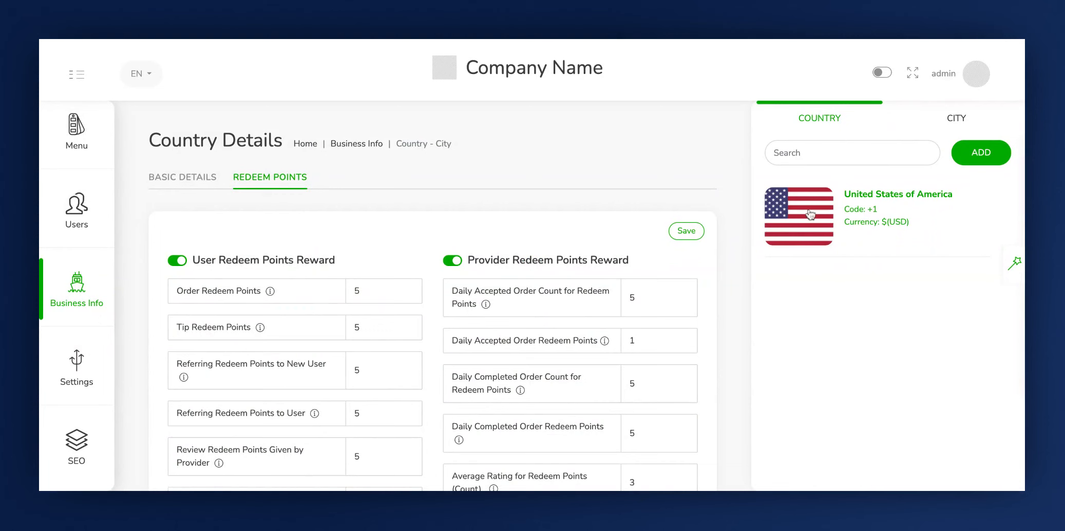
- Back in the basic details, add a 10% tax named VAT under Tax Settings
{"action": "left_click", "coordinate": [183, 174]}
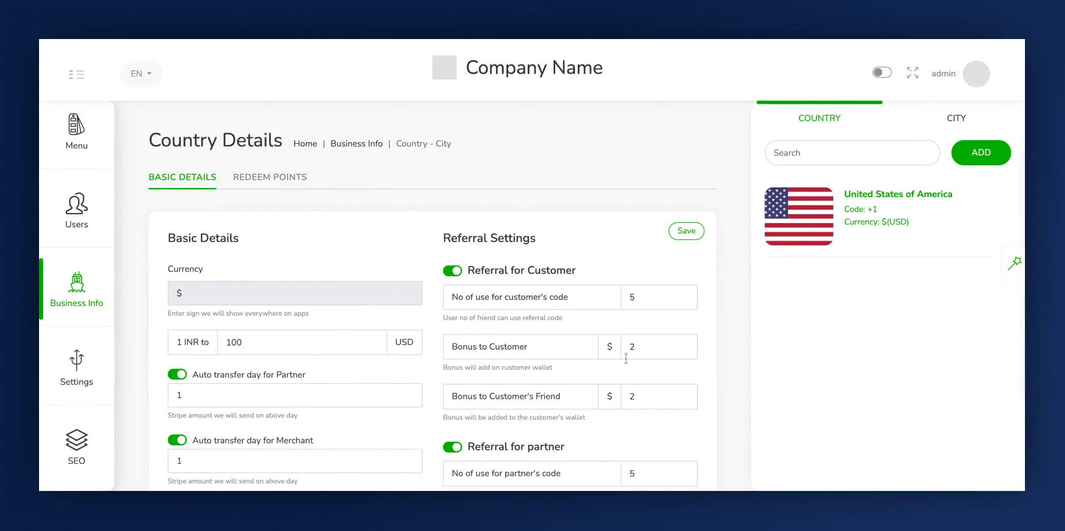
{"action": "scroll", "coordinate": [580, 366], "scroll_direction": "down", "scroll_amount": 4}
{"action": "scroll", "coordinate": [580, 366], "scroll_direction": "down", "scroll_amount": 3}
{"action": "scroll", "coordinate": [580, 366], "scroll_direction": "up", "scroll_amount": 7}
{"action": "scroll", "coordinate": [336, 390], "scroll_direction": "down", "scroll_amount": 2}
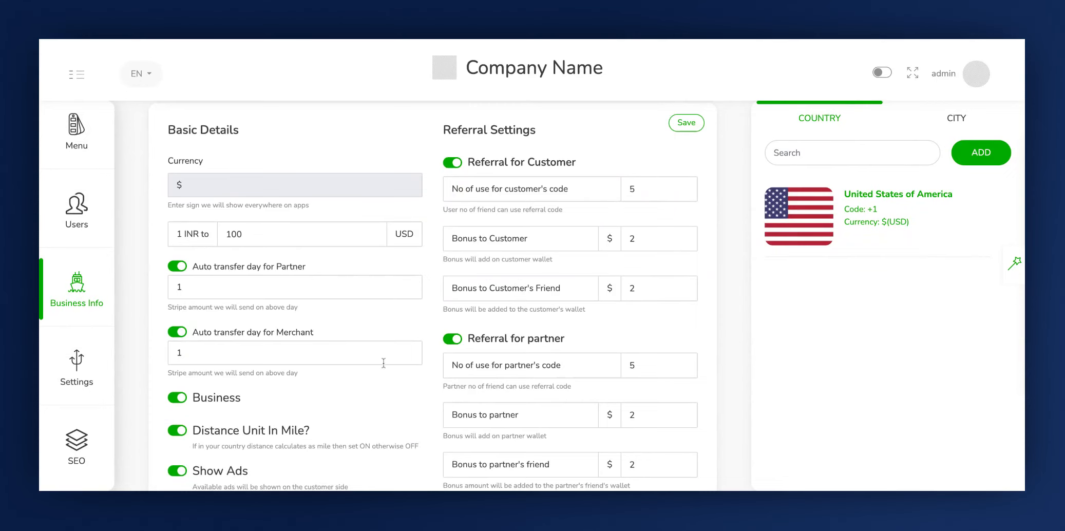
{"action": "scroll", "coordinate": [446, 356], "scroll_direction": "down", "scroll_amount": 3}
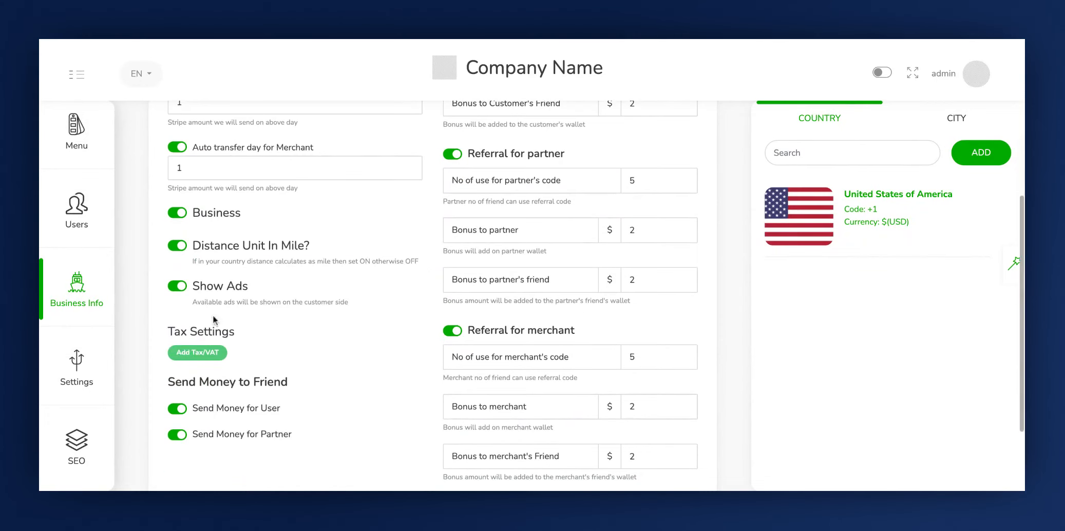
{"action": "left_click", "coordinate": [195, 354]}
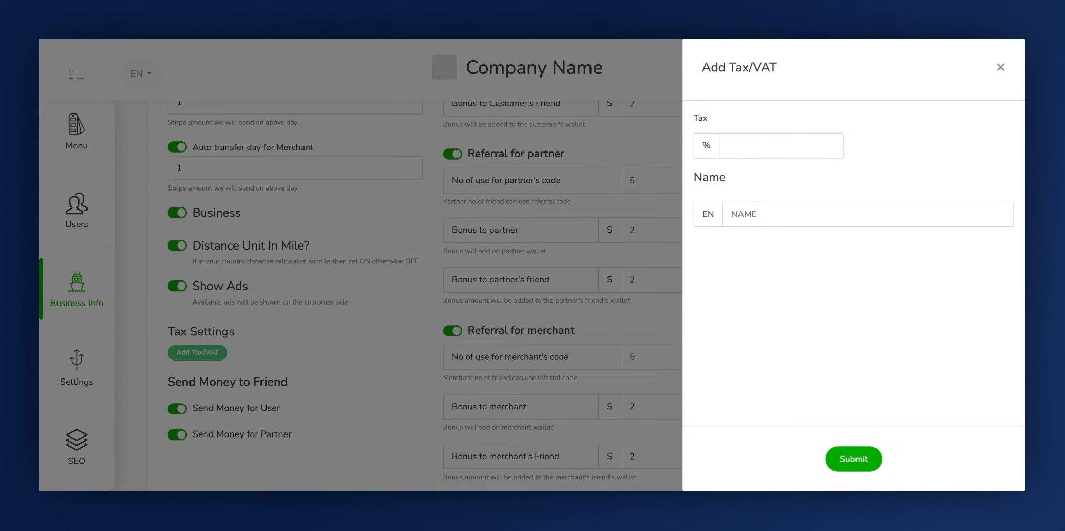
{"action": "left_click", "coordinate": [751, 157]}
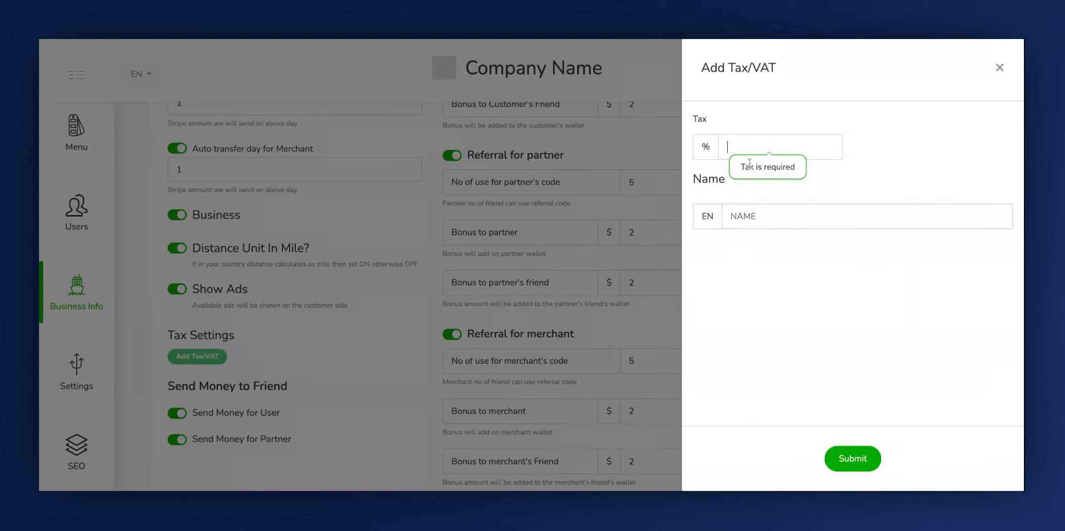
{"action": "left_click", "coordinate": [856, 457]}
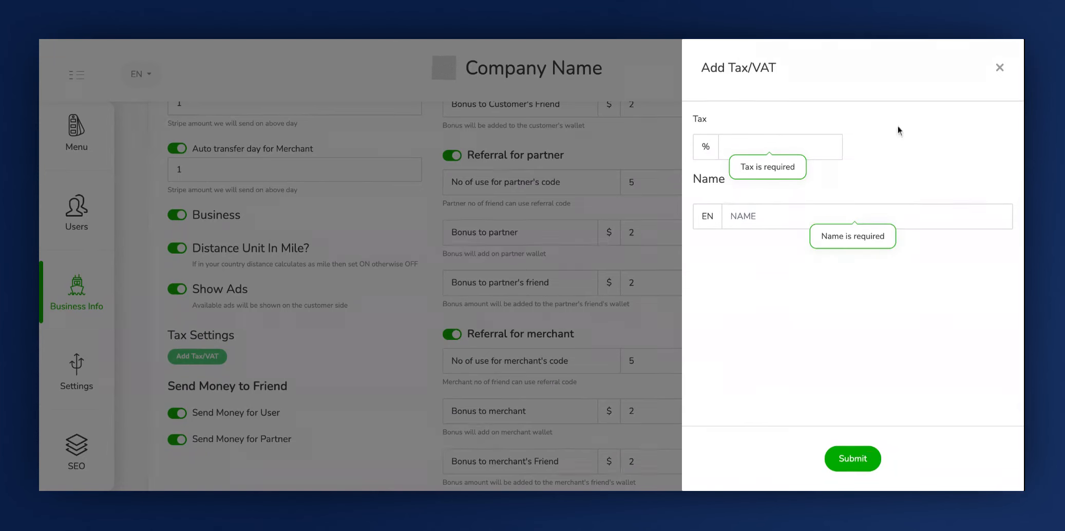
{"action": "left_click", "coordinate": [804, 145]}
{"action": "type", "text": "10"}
{"action": "left_click", "coordinate": [745, 216]}
{"action": "type", "text": "VAT"}
{"action": "left_click", "coordinate": [852, 458]}
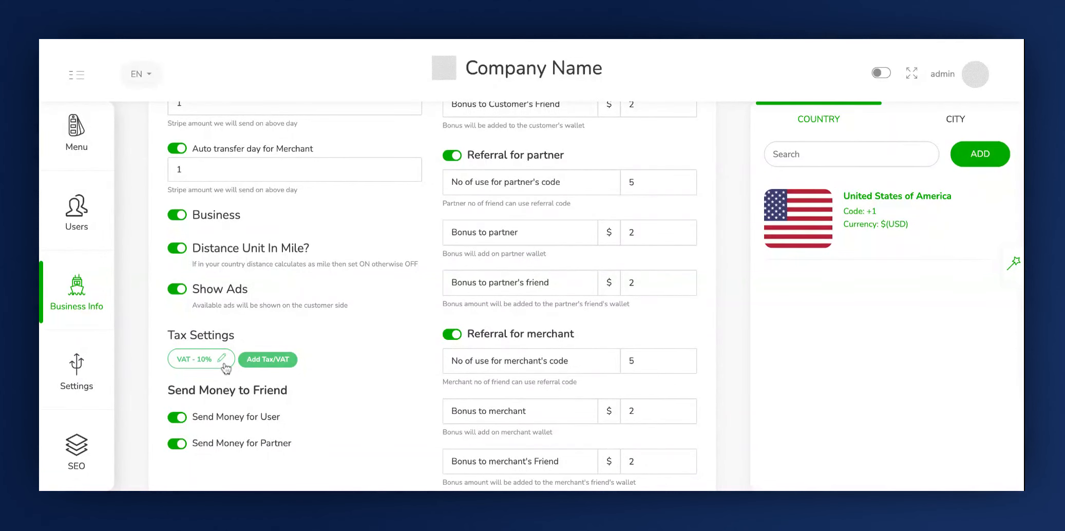
- Save the country's basic details
{"action": "left_click", "coordinate": [223, 360]}
{"action": "left_click", "coordinate": [999, 68]}
{"action": "scroll", "coordinate": [462, 318], "scroll_direction": "up", "scroll_amount": 6}
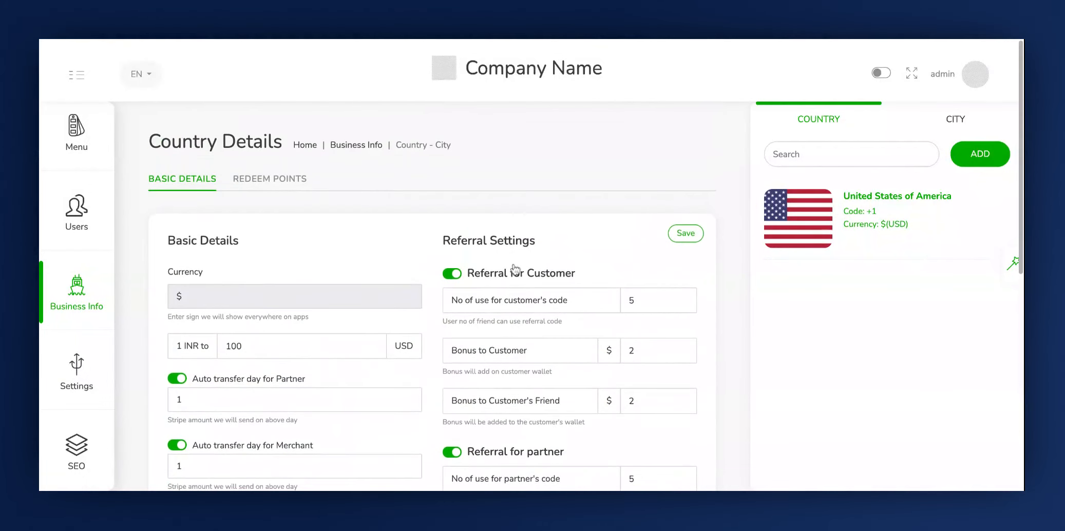
{"action": "left_click", "coordinate": [686, 233]}
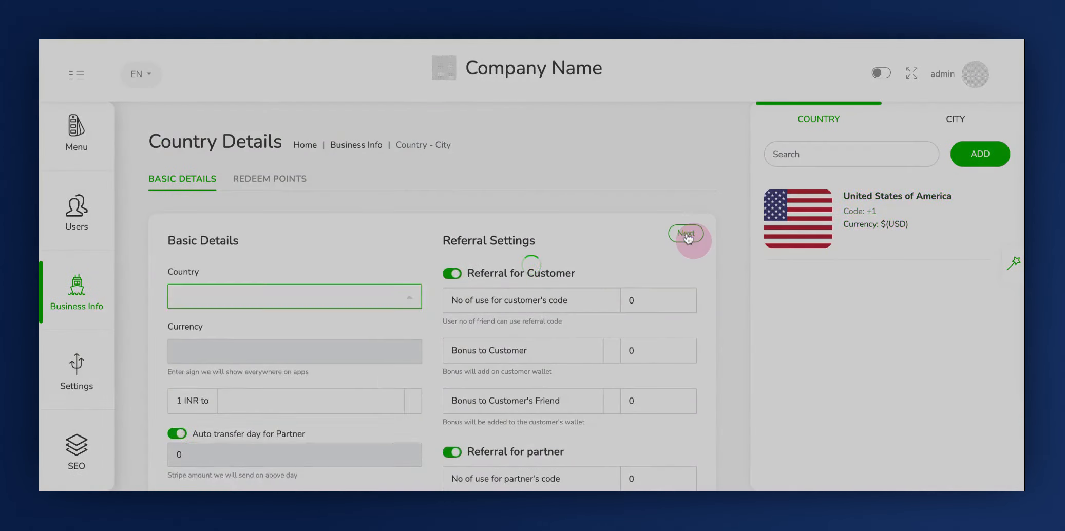
{"action": "scroll", "coordinate": [597, 320], "scroll_direction": "down", "scroll_amount": 8}
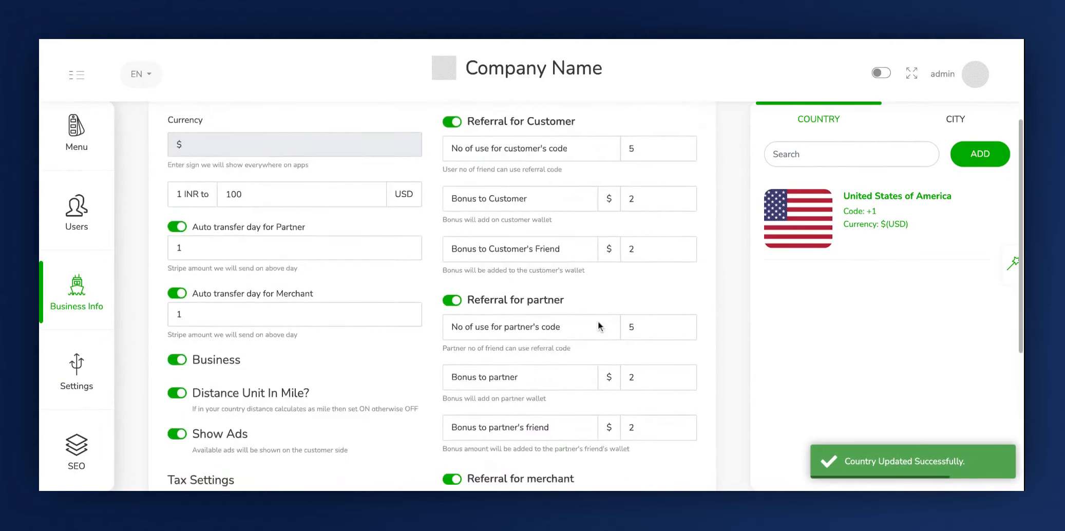
{"action": "scroll", "coordinate": [432, 296], "scroll_direction": "up", "scroll_amount": 10}
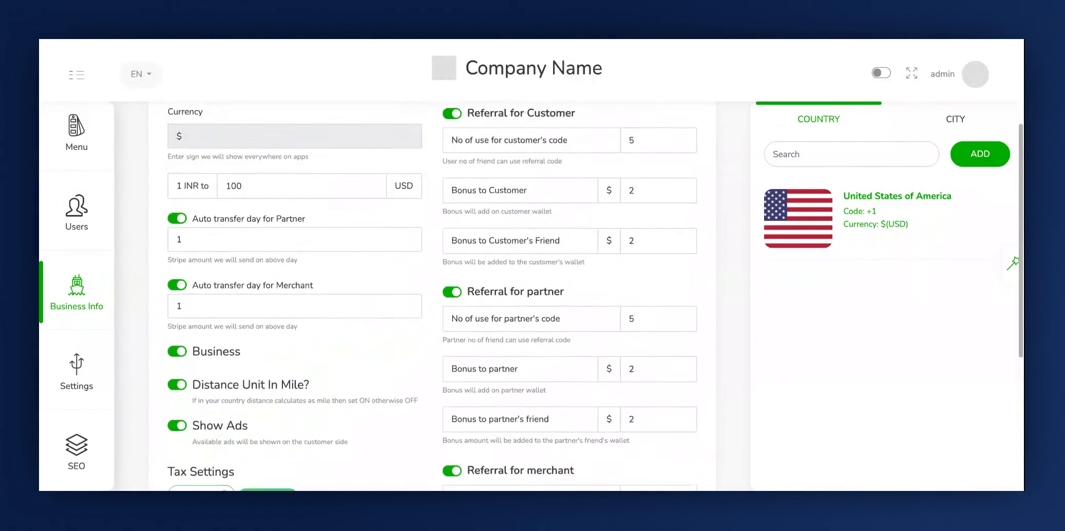